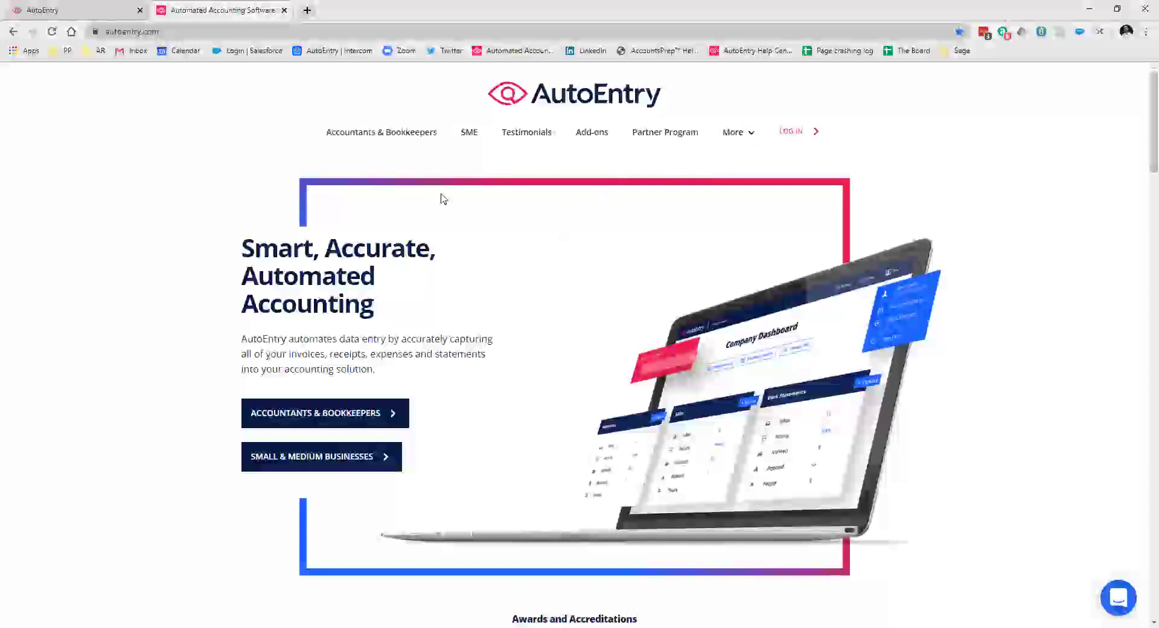
Step: View the small and medium businesses page on the AutoEntry website, and go back to the list of all companies
{"action": "left_click", "coordinate": [305, 461]}
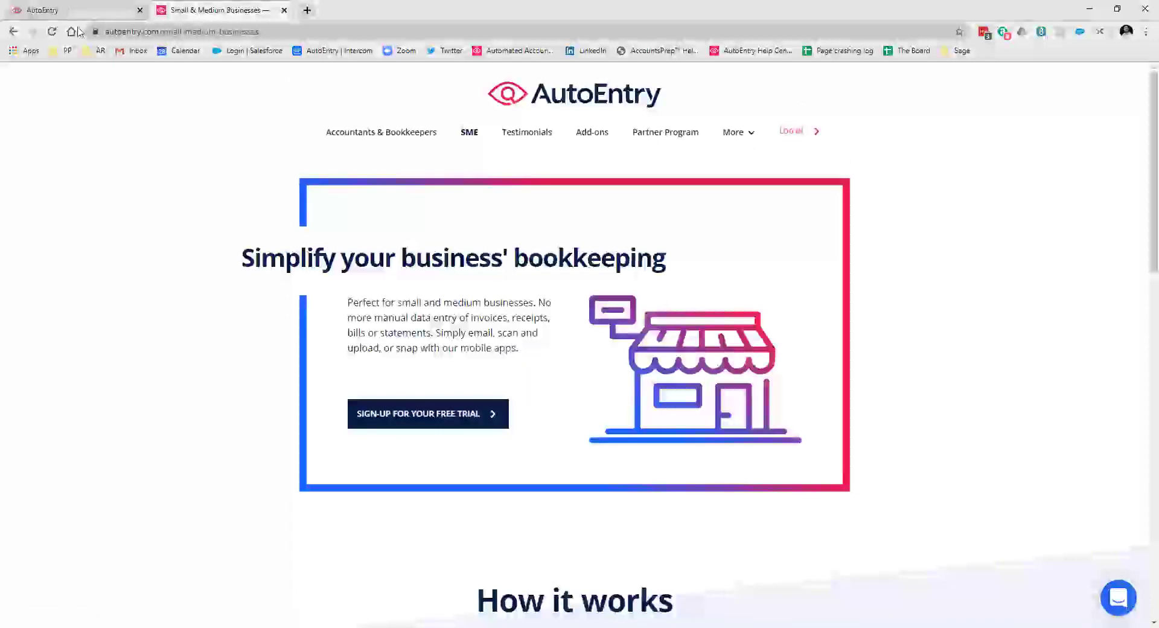
{"action": "left_click", "coordinate": [77, 8]}
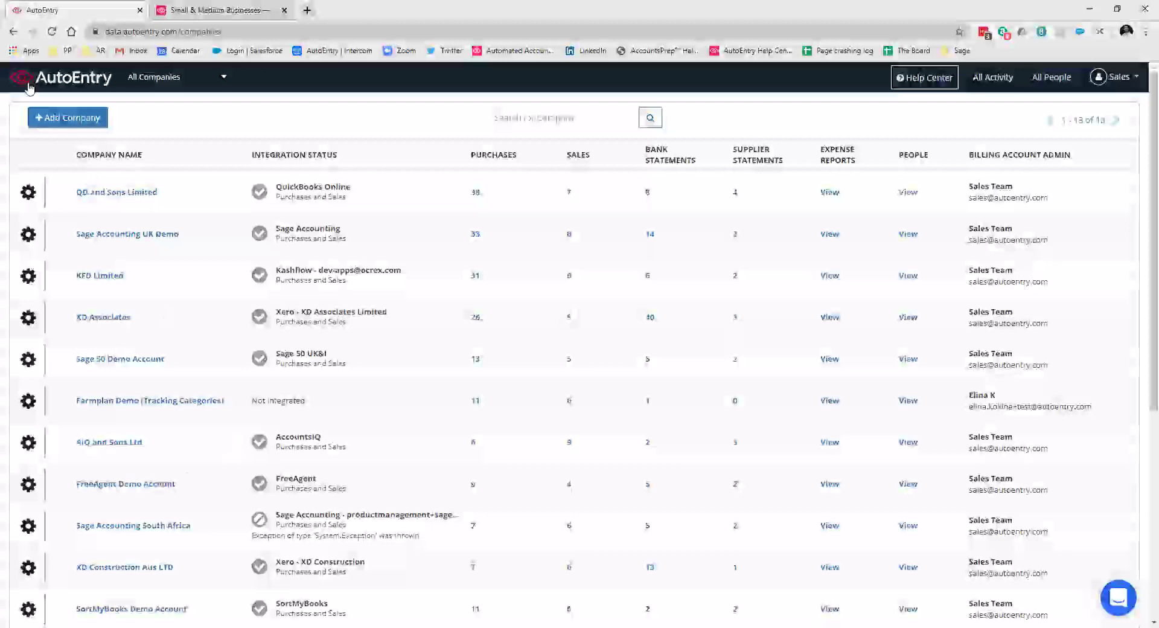
Step: Check the integration status of Farmplan Demo (Tracking Categories) and review its company details and accounting settings
{"action": "left_click", "coordinate": [63, 124]}
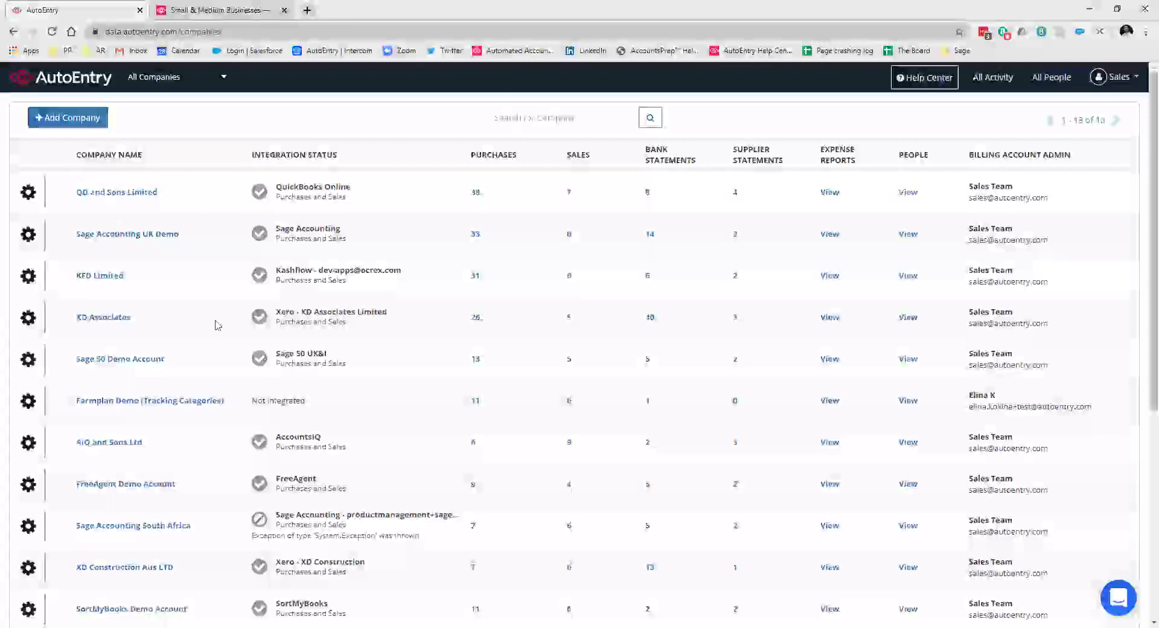
{"action": "left_click_drag", "start_coordinate": [306, 401], "coordinate": [261, 401]}
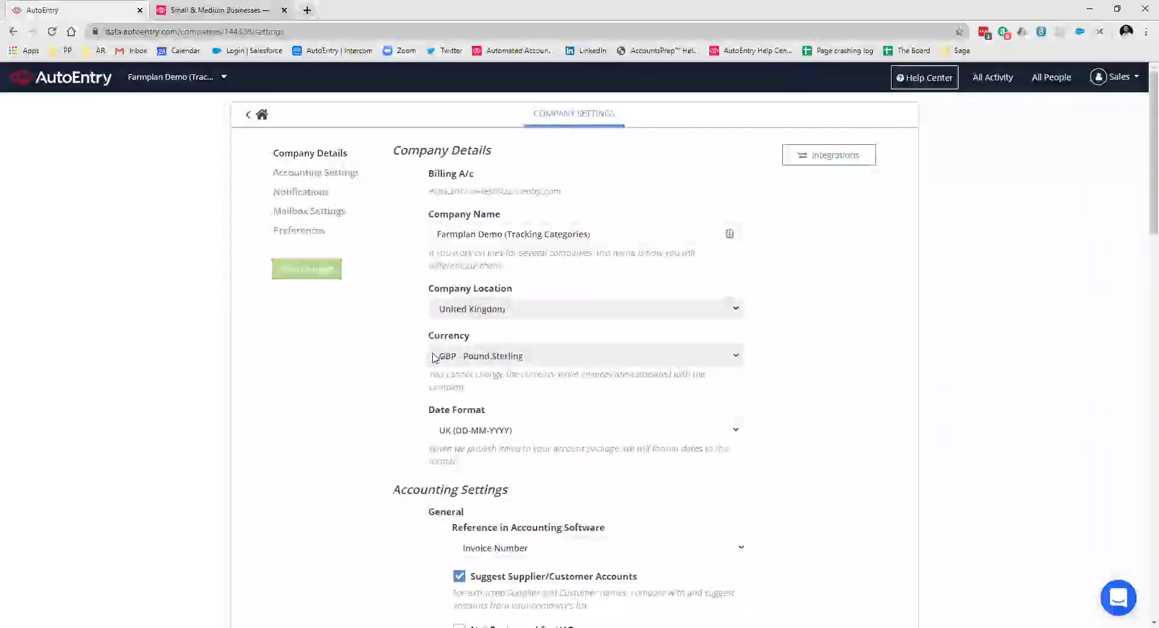
{"action": "scroll", "coordinate": [410, 362], "scroll_direction": "down", "scroll_amount": 2}
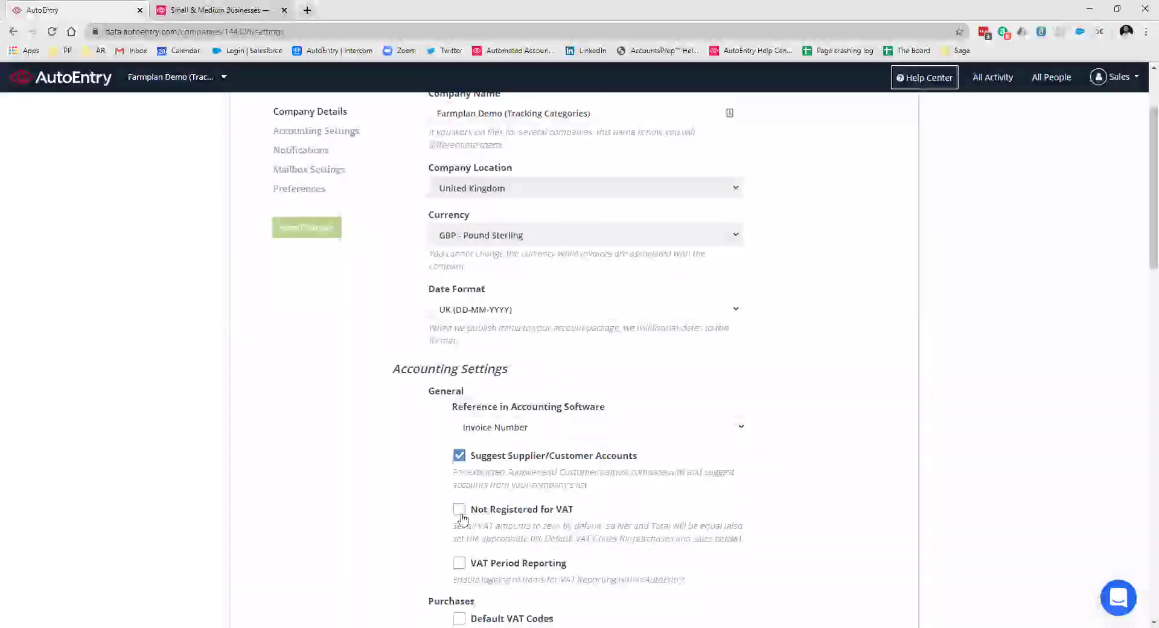
{"action": "scroll", "coordinate": [714, 329], "scroll_direction": "up", "scroll_amount": 1}
{"action": "scroll", "coordinate": [713, 329], "scroll_direction": "up", "scroll_amount": 3}
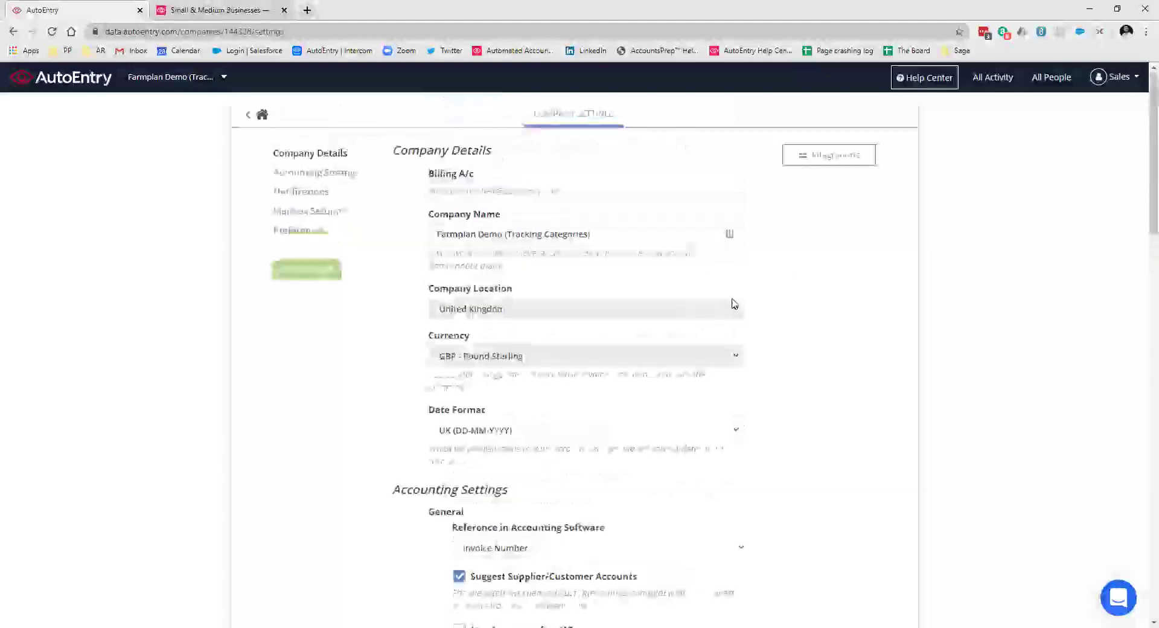
Step: Open the integrations of Farmplan Demo and look through the full list of supported accounting packages
{"action": "left_click", "coordinate": [833, 158]}
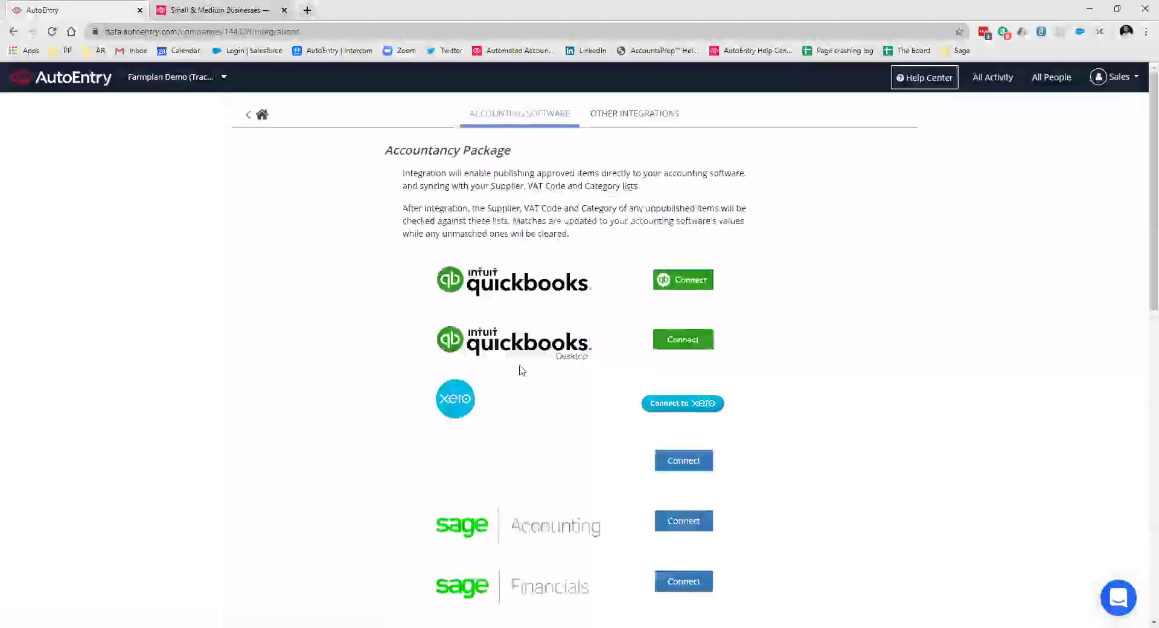
{"action": "scroll", "coordinate": [416, 341], "scroll_direction": "down", "scroll_amount": 1}
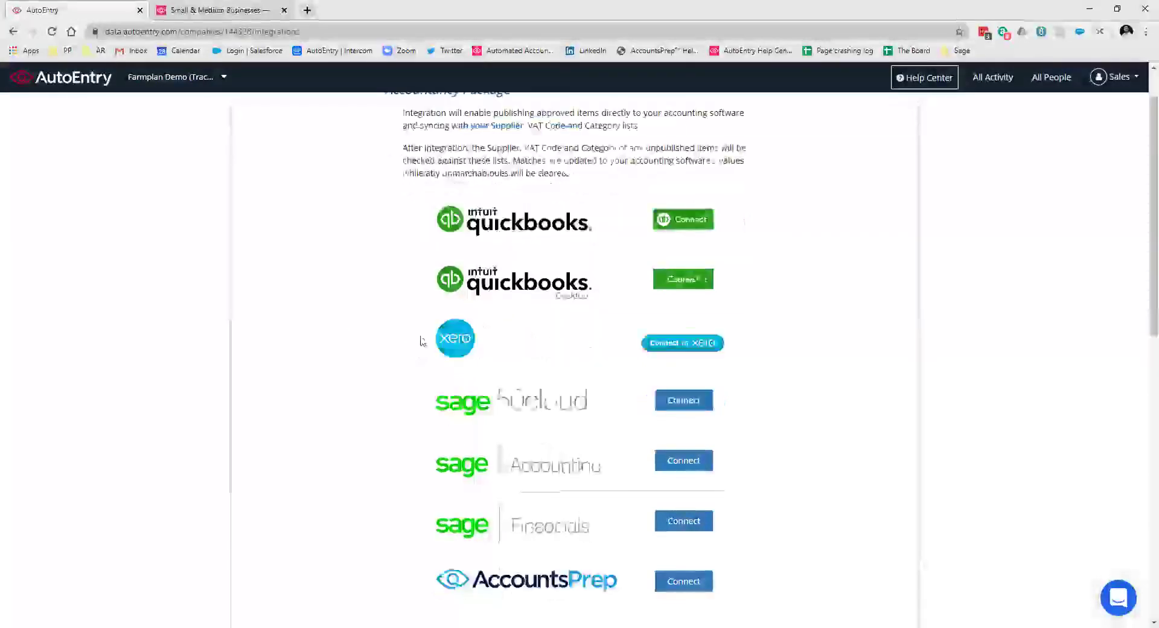
{"action": "scroll", "coordinate": [416, 369], "scroll_direction": "down", "scroll_amount": 1}
{"action": "scroll", "coordinate": [415, 368], "scroll_direction": "down", "scroll_amount": 8}
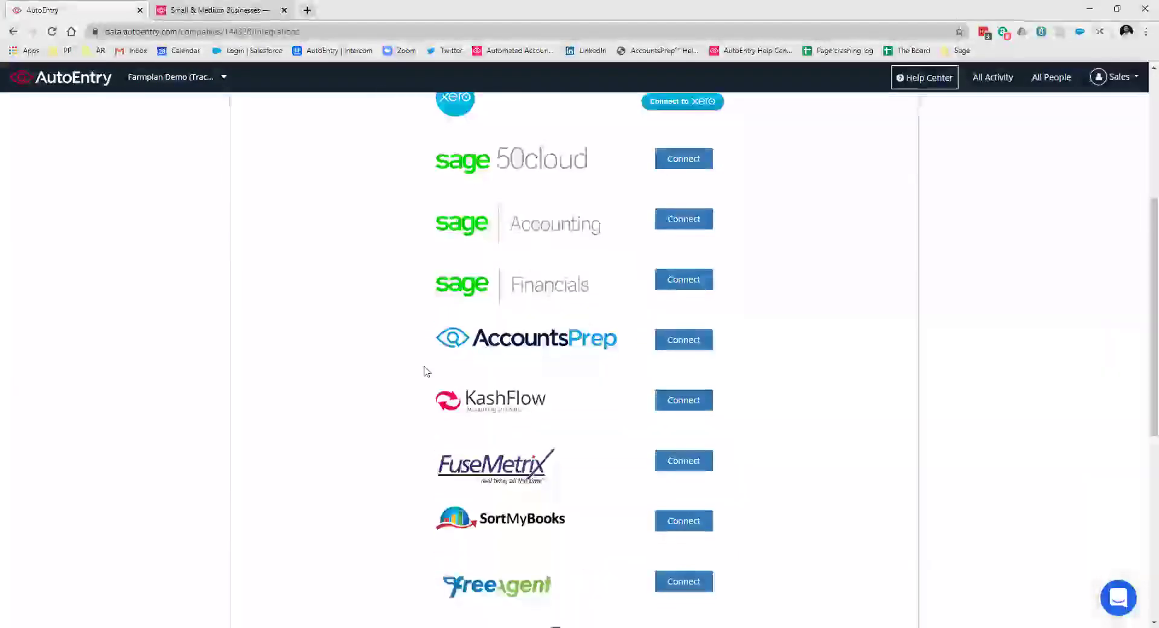
{"action": "scroll", "coordinate": [419, 381], "scroll_direction": "down", "scroll_amount": 2}
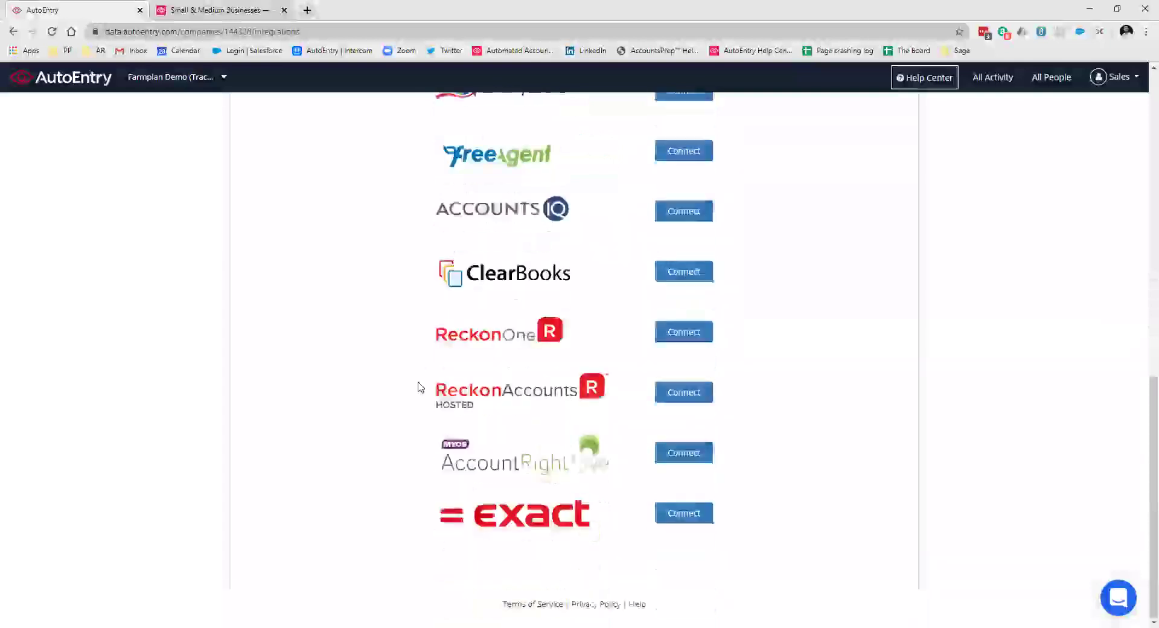
{"action": "scroll", "coordinate": [419, 385], "scroll_direction": "up", "scroll_amount": 5}
{"action": "scroll", "coordinate": [420, 380], "scroll_direction": "up", "scroll_amount": 5}
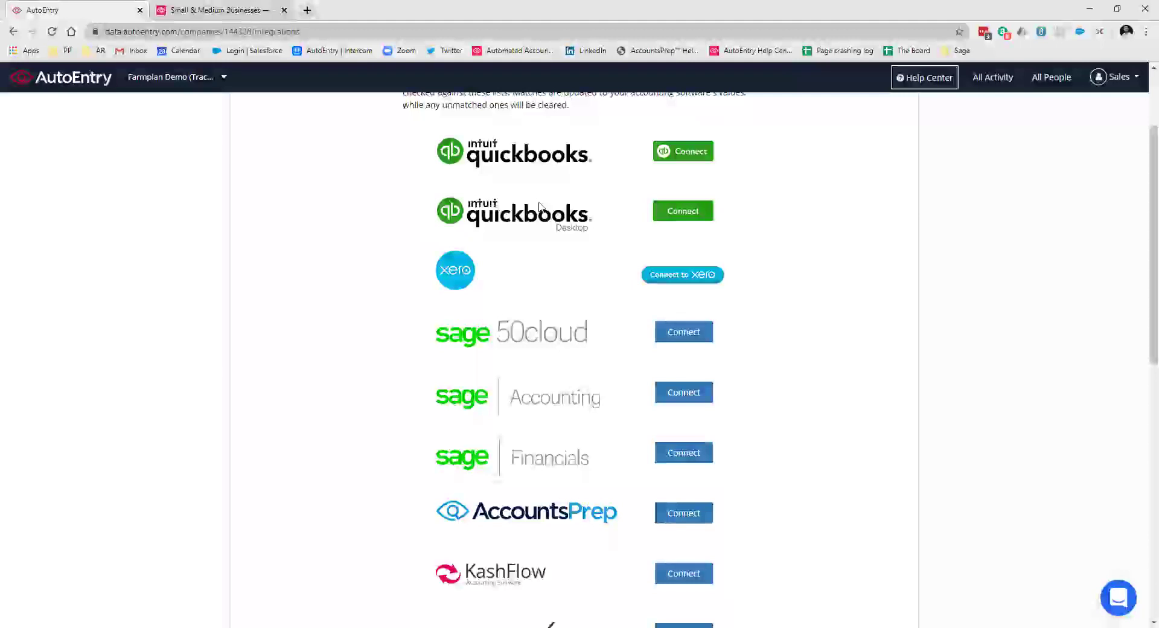
Step: Open the Sage 50cloud connection page and read the Sync App installation instructions
{"action": "left_click", "coordinate": [683, 331]}
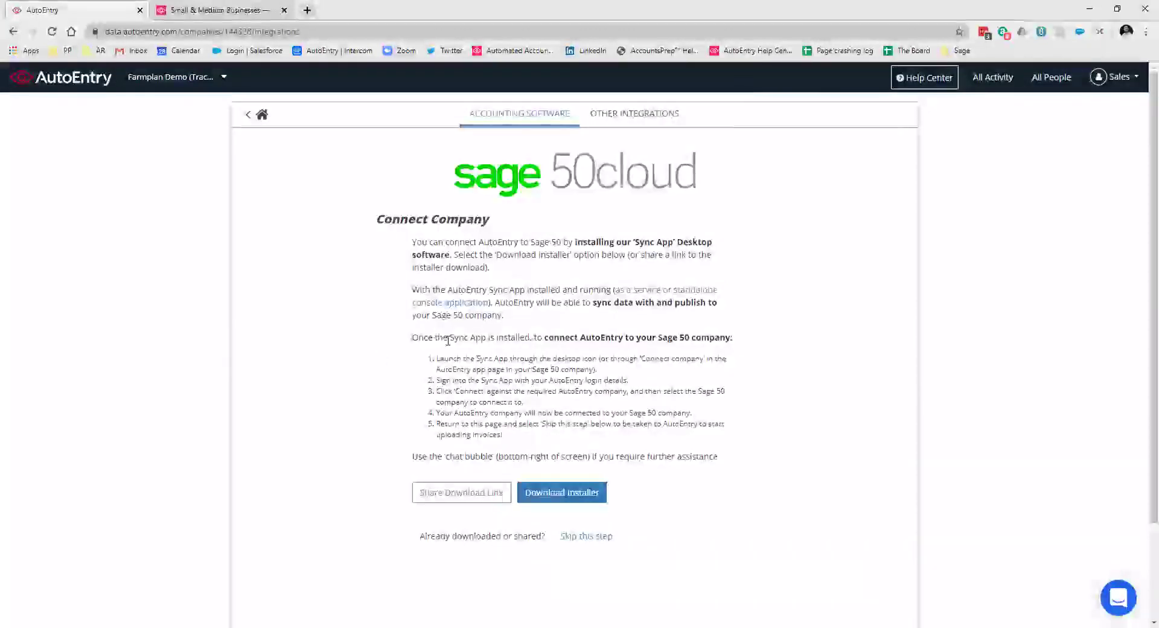
{"action": "left_click_drag", "start_coordinate": [451, 337], "coordinate": [488, 340]}
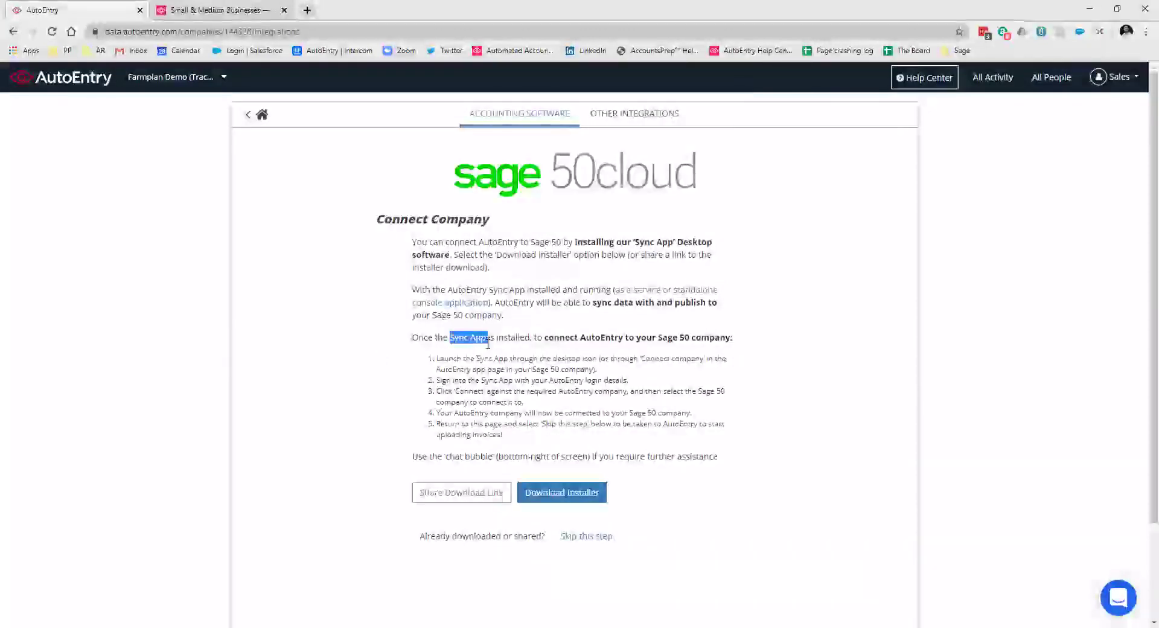
{"action": "left_click", "coordinate": [455, 391]}
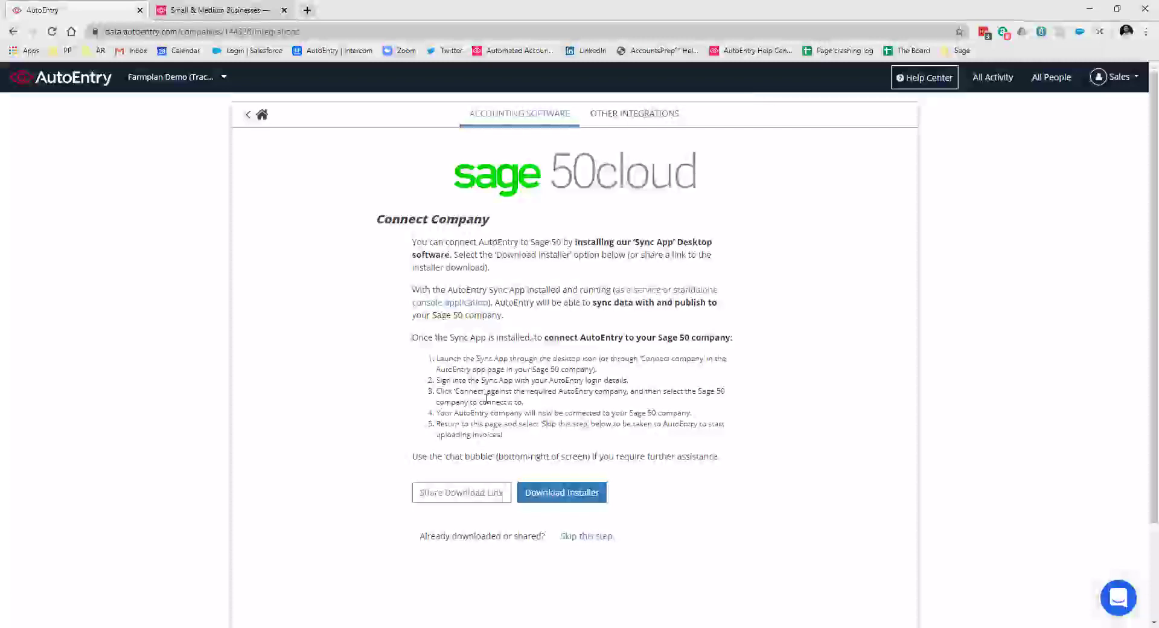
Step: Open QD and Sons Limited from the companies list and examine the purchases upload options and submission e-mail address
{"action": "left_click", "coordinate": [78, 83]}
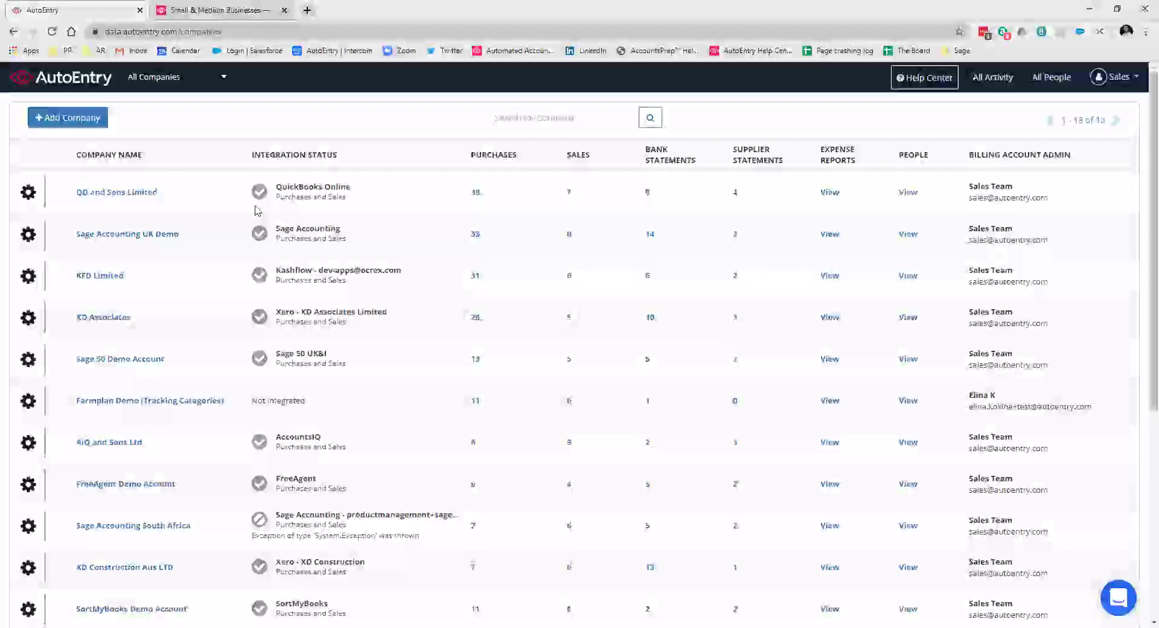
{"action": "left_click", "coordinate": [139, 192]}
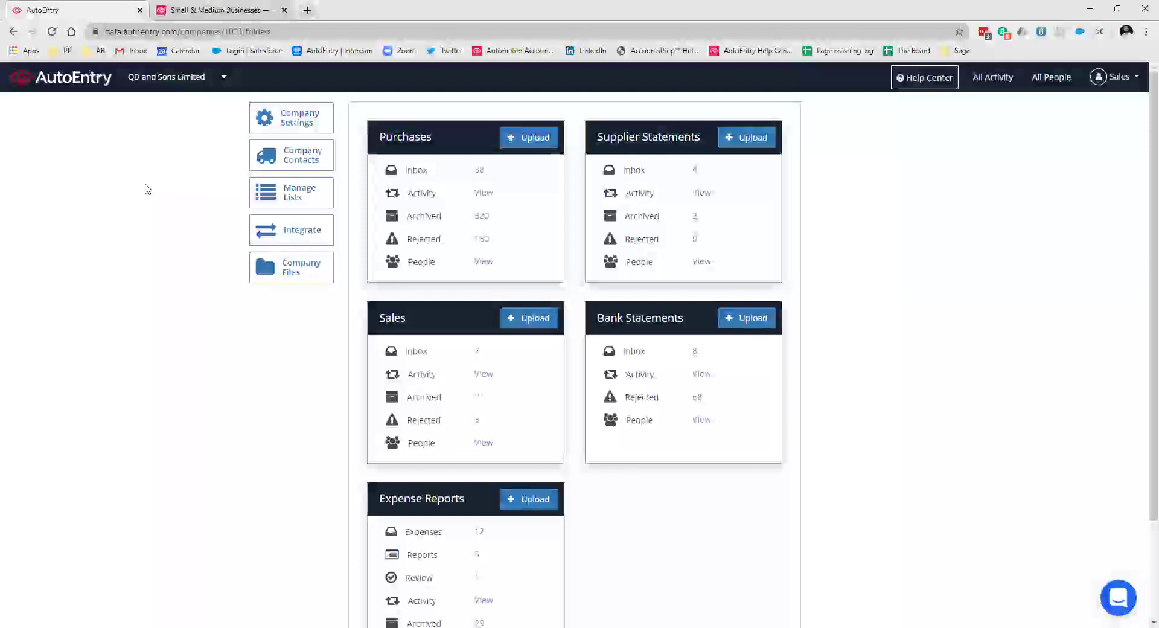
{"action": "left_click", "coordinate": [522, 137]}
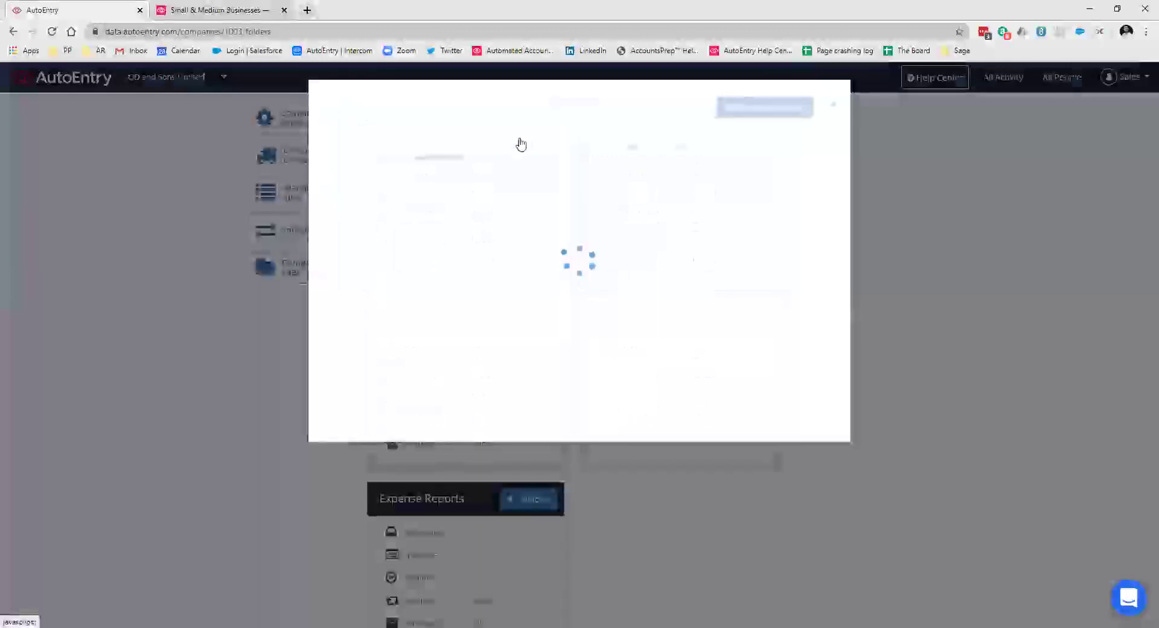
{"action": "left_click_drag", "start_coordinate": [767, 180], "coordinate": [583, 179]}
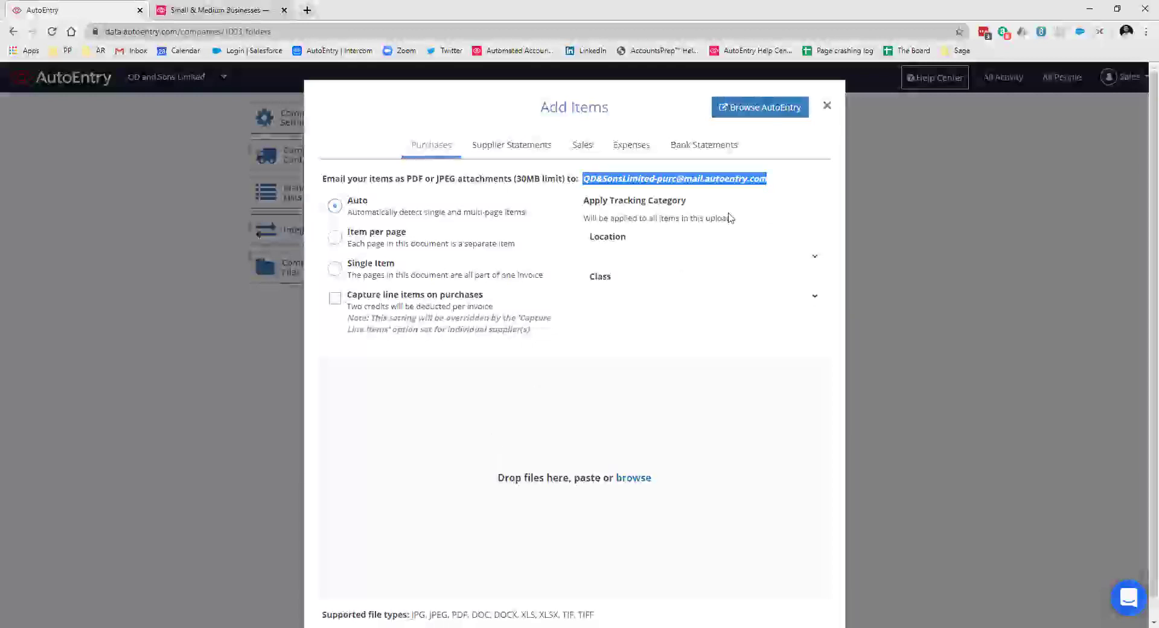
{"action": "left_click", "coordinate": [824, 107]}
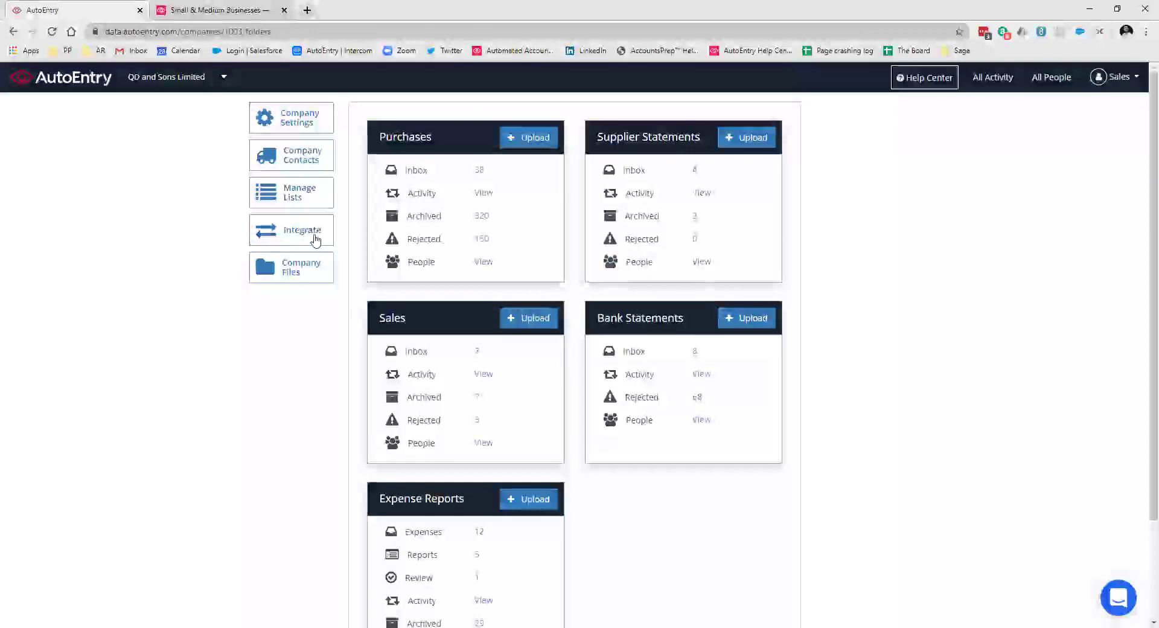
Step: Open Document Fetching among the other integrations of QD and Sons Limited and browse the available suppliers and banks
{"action": "left_click", "coordinate": [316, 238]}
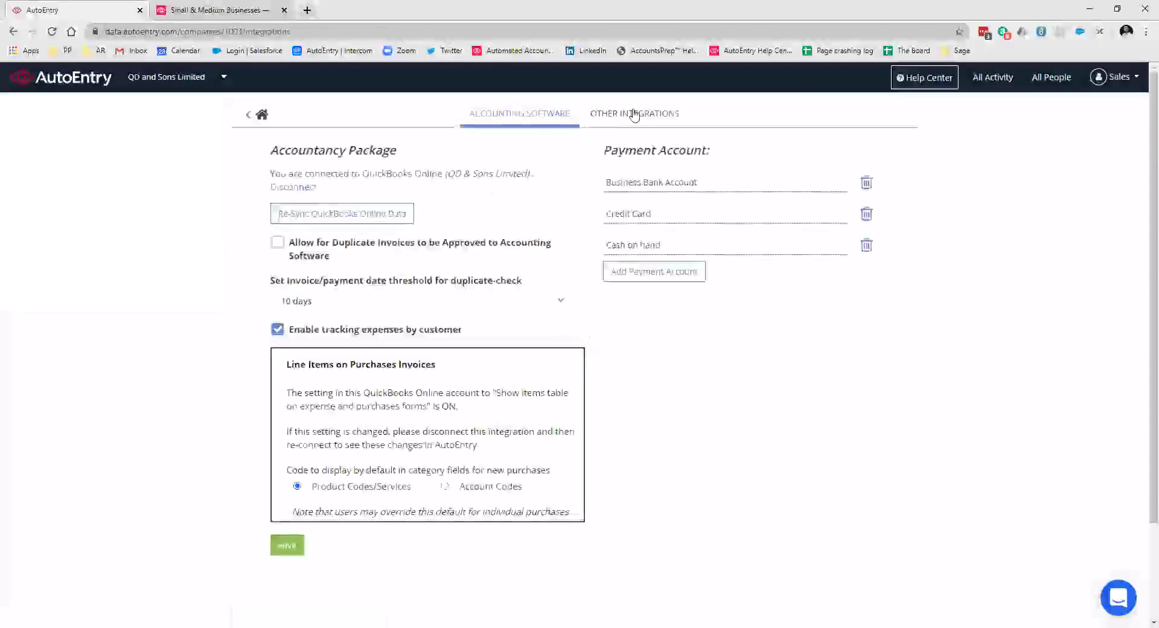
{"action": "left_click", "coordinate": [601, 121]}
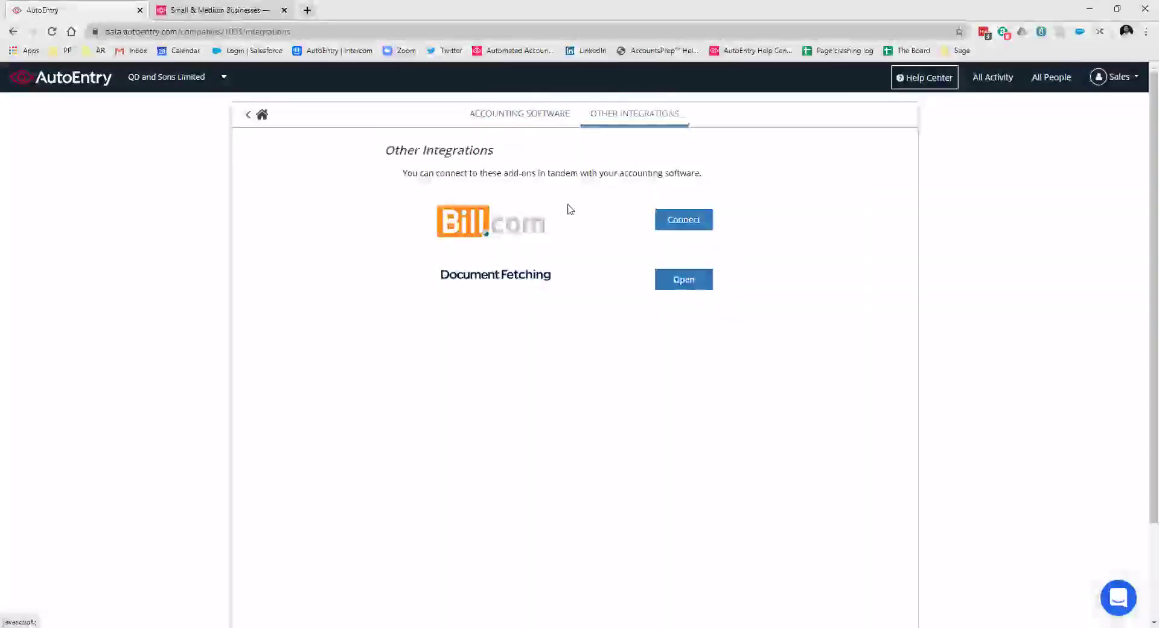
{"action": "left_click", "coordinate": [688, 282]}
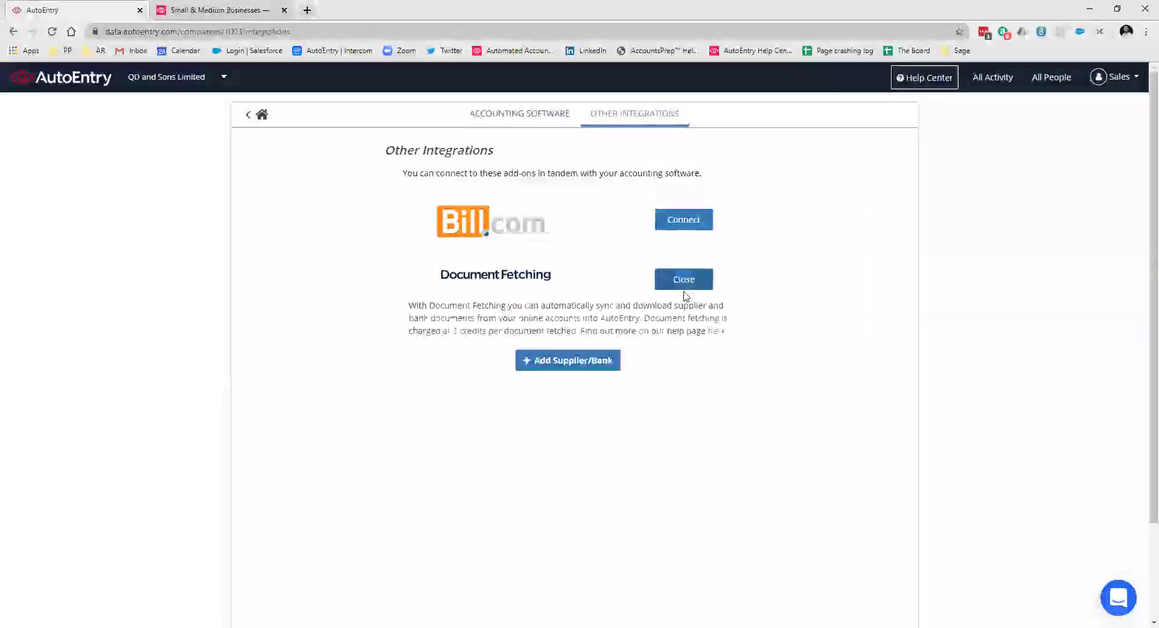
{"action": "left_click", "coordinate": [557, 365]}
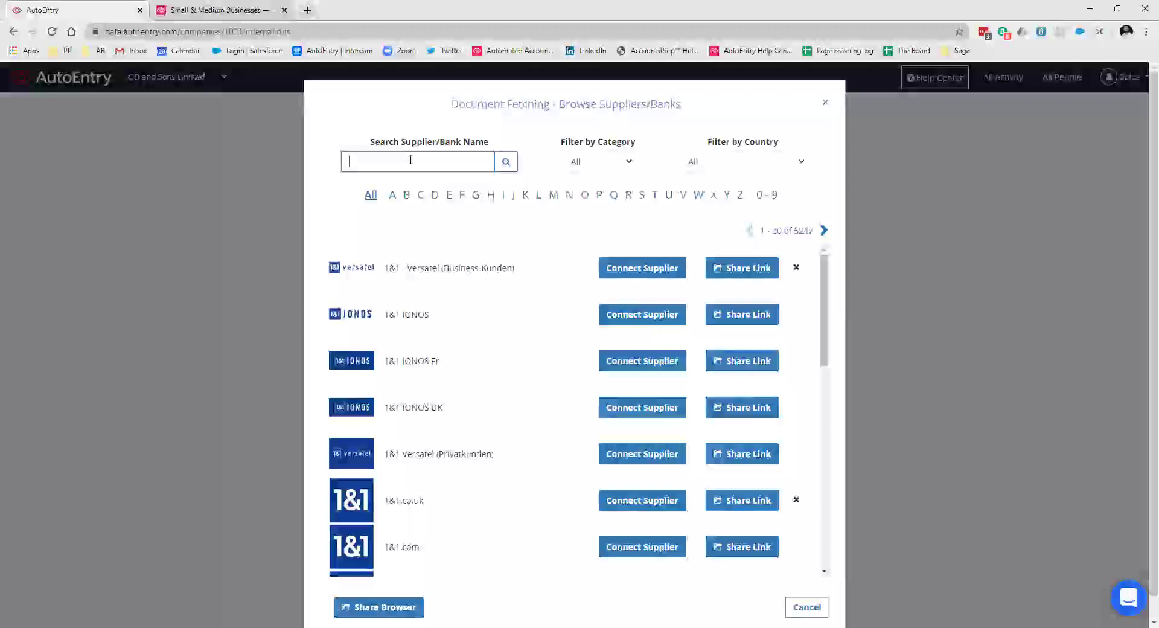
Step: Search the Document Fetching suppliers for "o2" and "travis", and close the supplier browser
{"action": "type", "text": "o2"}
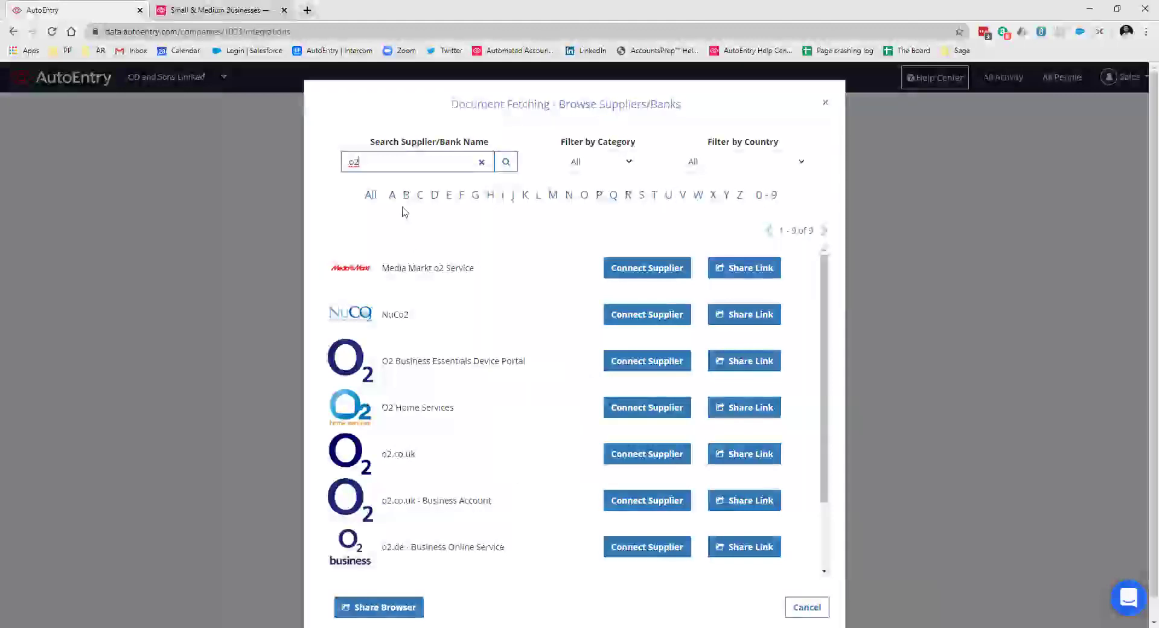
{"action": "key", "text": "ctrl+a"}
{"action": "key", "text": "BackSpace"}
{"action": "type", "text": "oravis"}
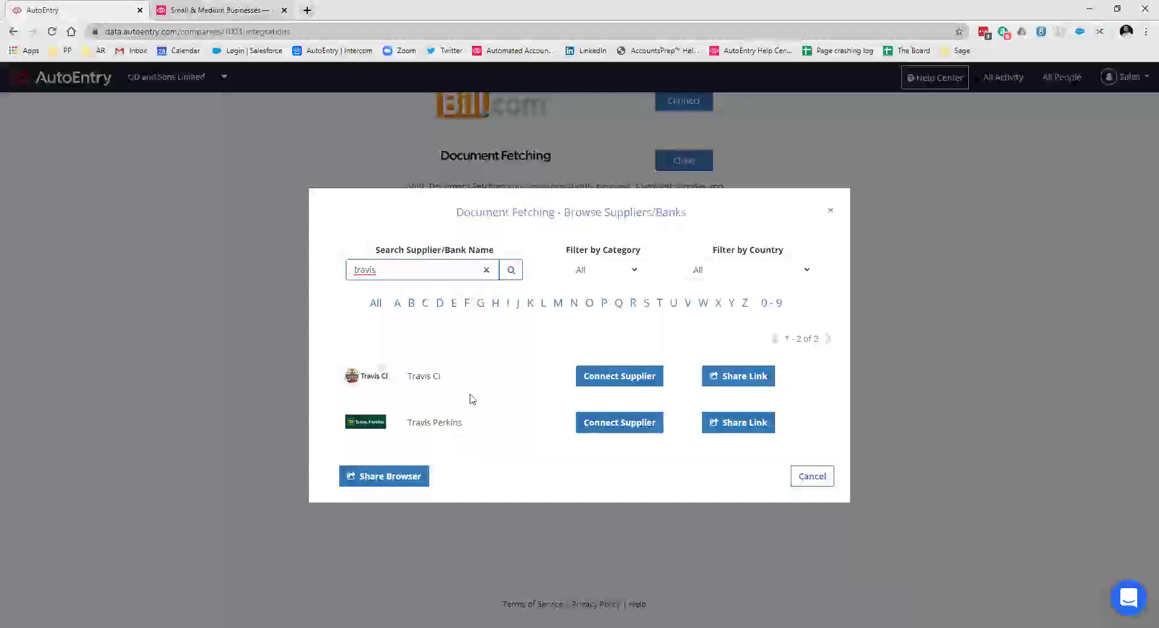
{"action": "left_click", "coordinate": [830, 212]}
{"action": "scroll", "coordinate": [349, 272], "scroll_direction": "up", "scroll_amount": 2}
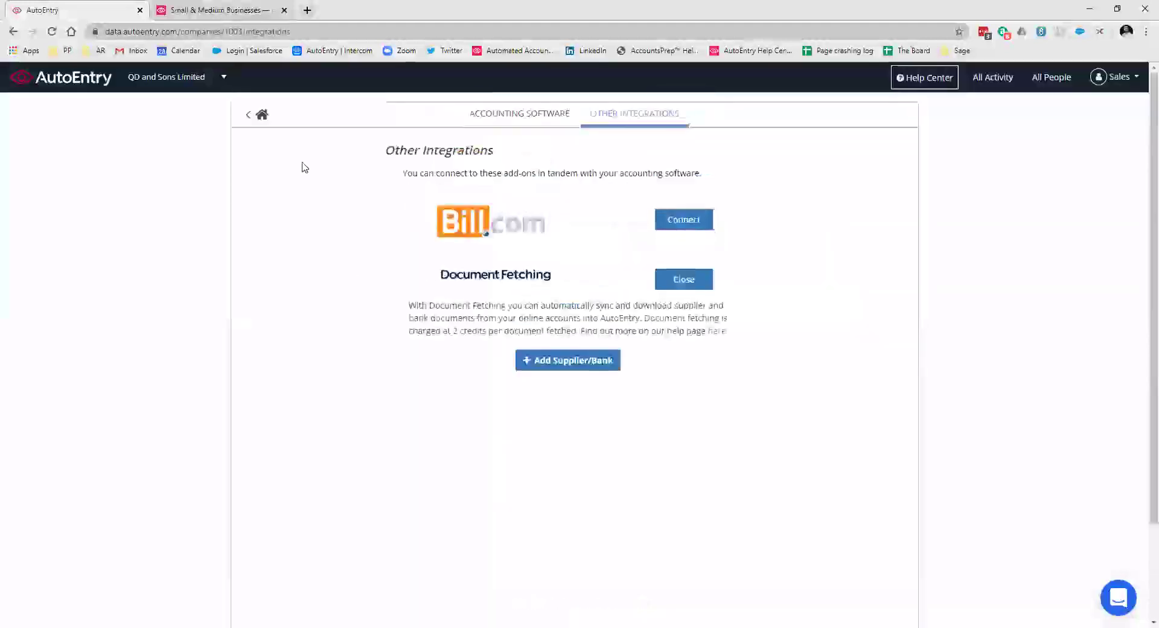
Step: Open the purchases inbox and examine the first TNT express invoice's date, supplier, amounts and supplier account choices
{"action": "left_click", "coordinate": [259, 115]}
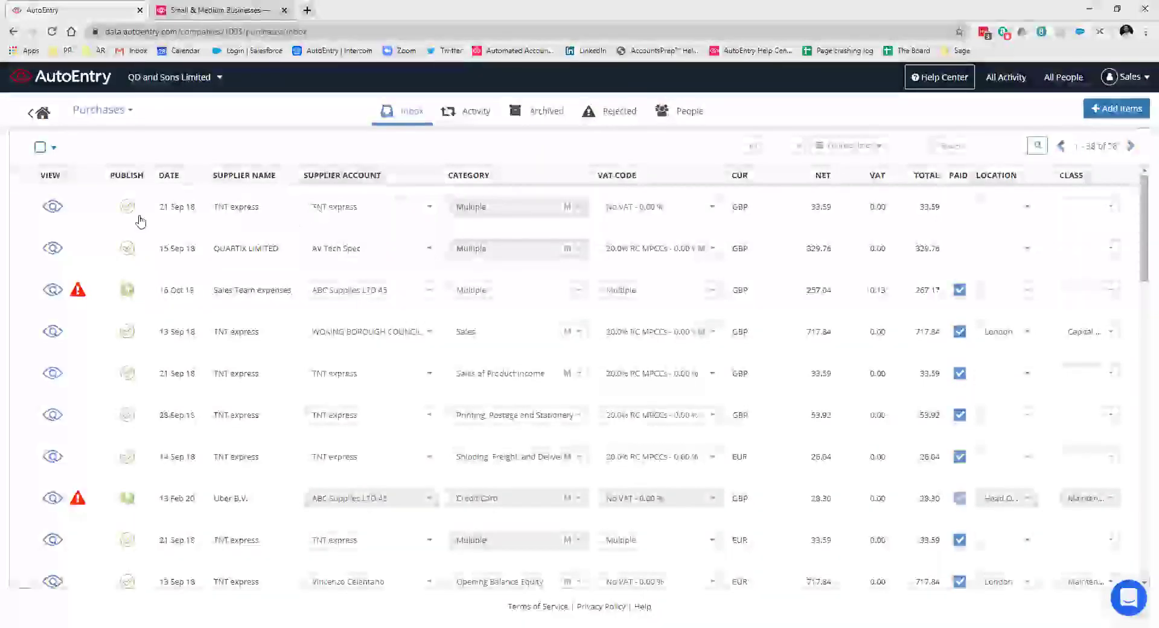
{"action": "left_click_drag", "start_coordinate": [137, 220], "coordinate": [264, 208]}
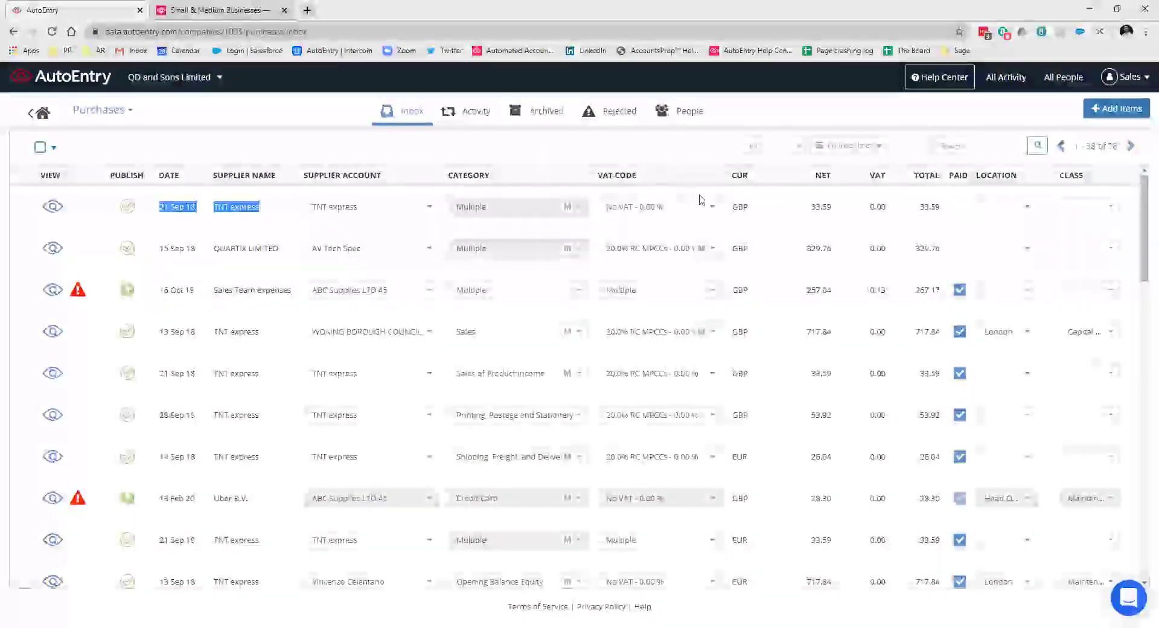
{"action": "left_click_drag", "start_coordinate": [729, 209], "coordinate": [940, 208]}
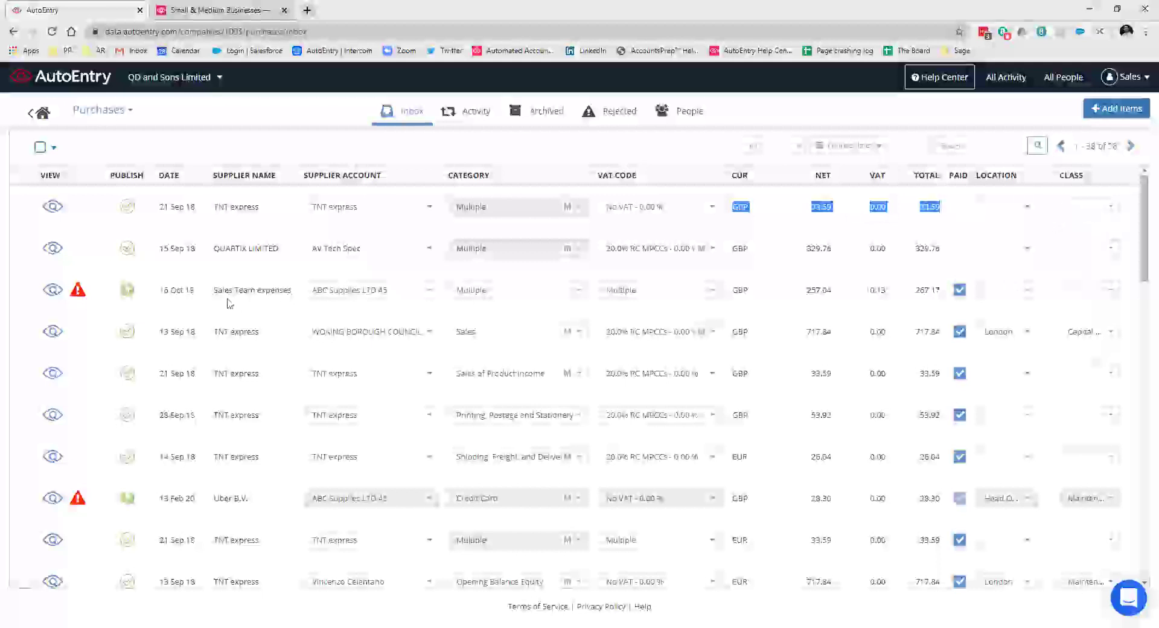
{"action": "left_click_drag", "start_coordinate": [210, 209], "coordinate": [265, 210]}
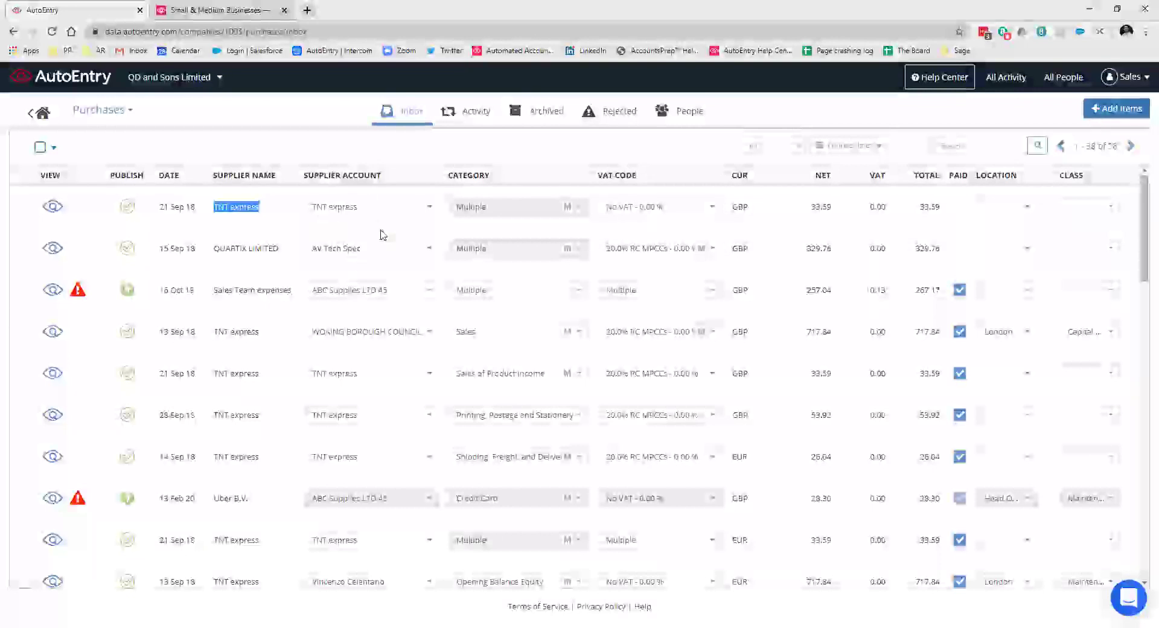
{"action": "left_click", "coordinate": [395, 214]}
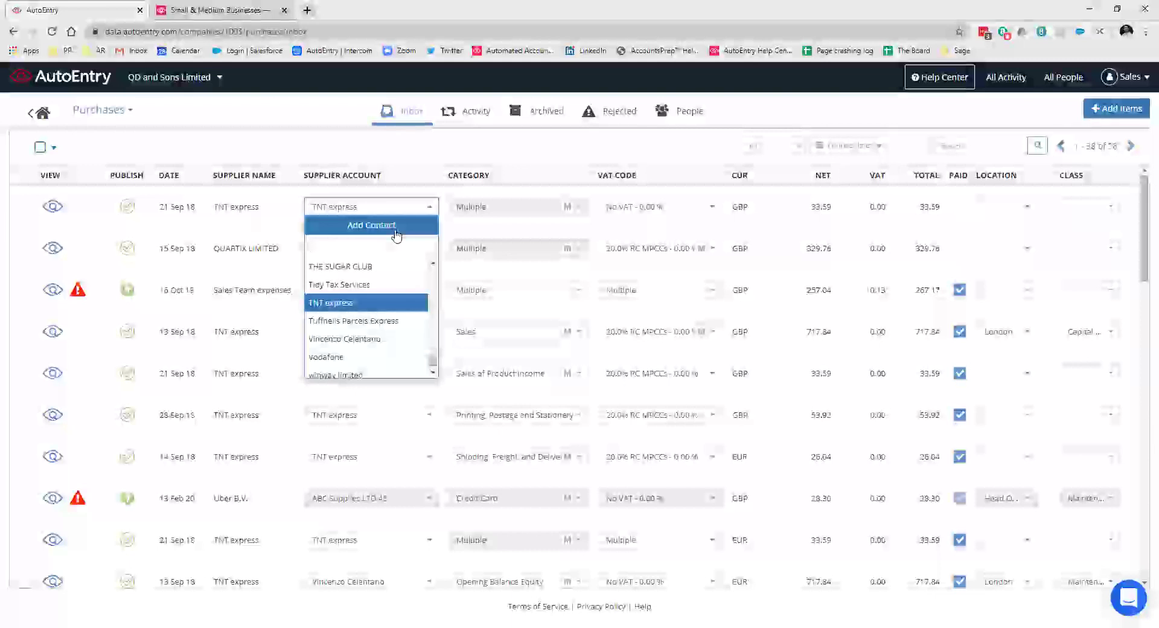
{"action": "left_click", "coordinate": [271, 224]}
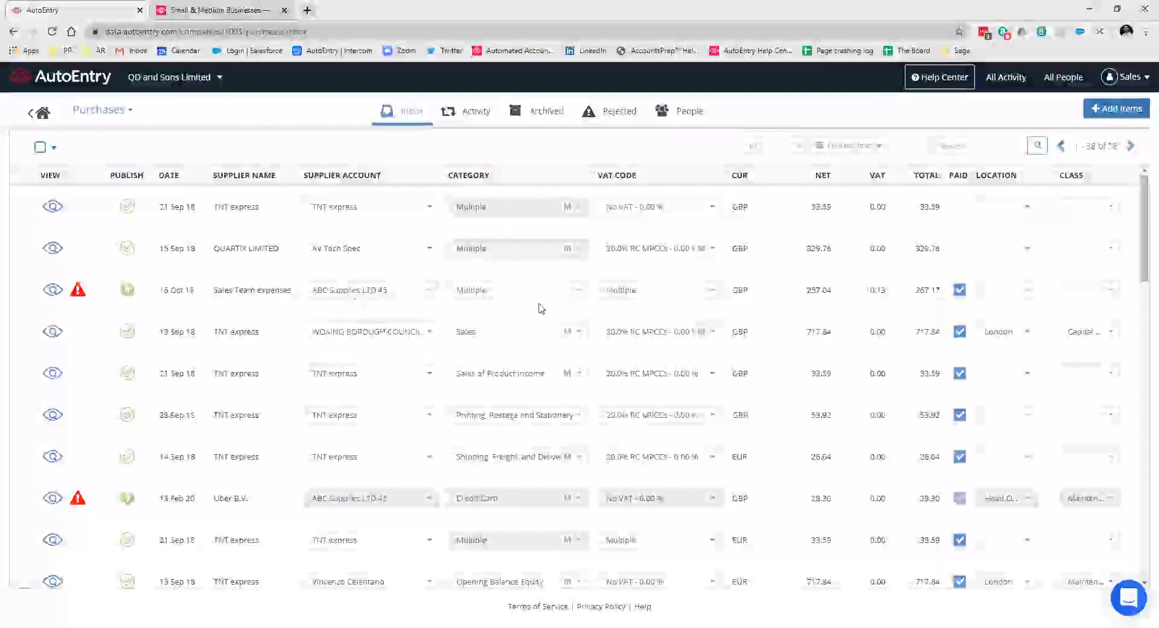
Step: Set the category of the 13 Sep 18 TNT express invoice for Woking Borough Council to Shipping, Freight, and Delivery
{"action": "left_click", "coordinate": [507, 335]}
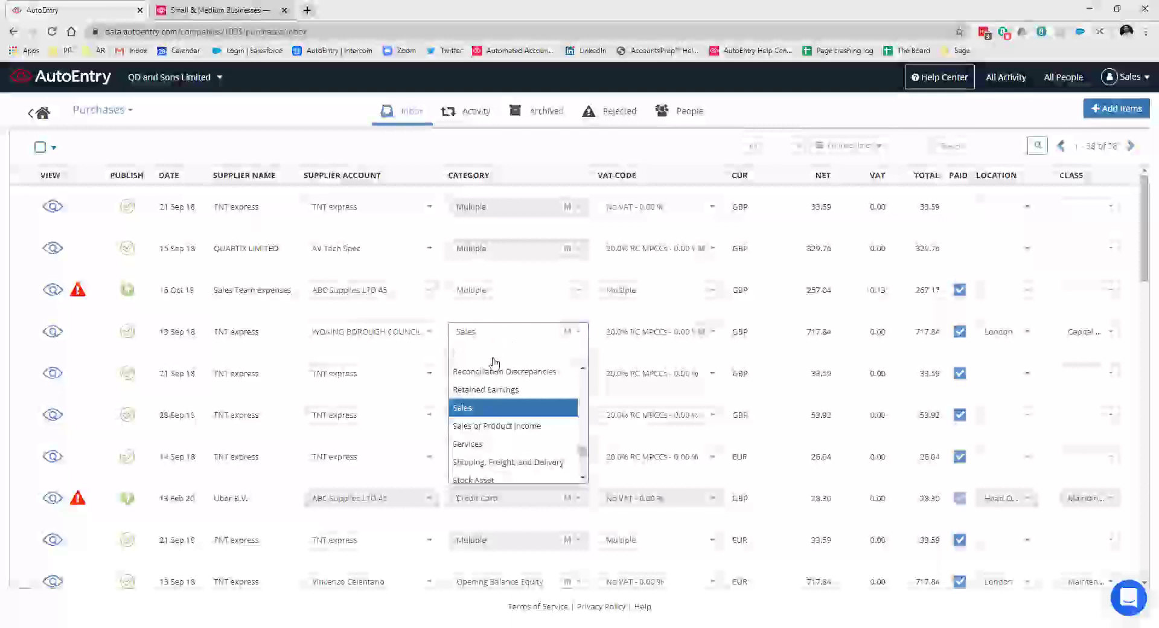
{"action": "left_click", "coordinate": [496, 463]}
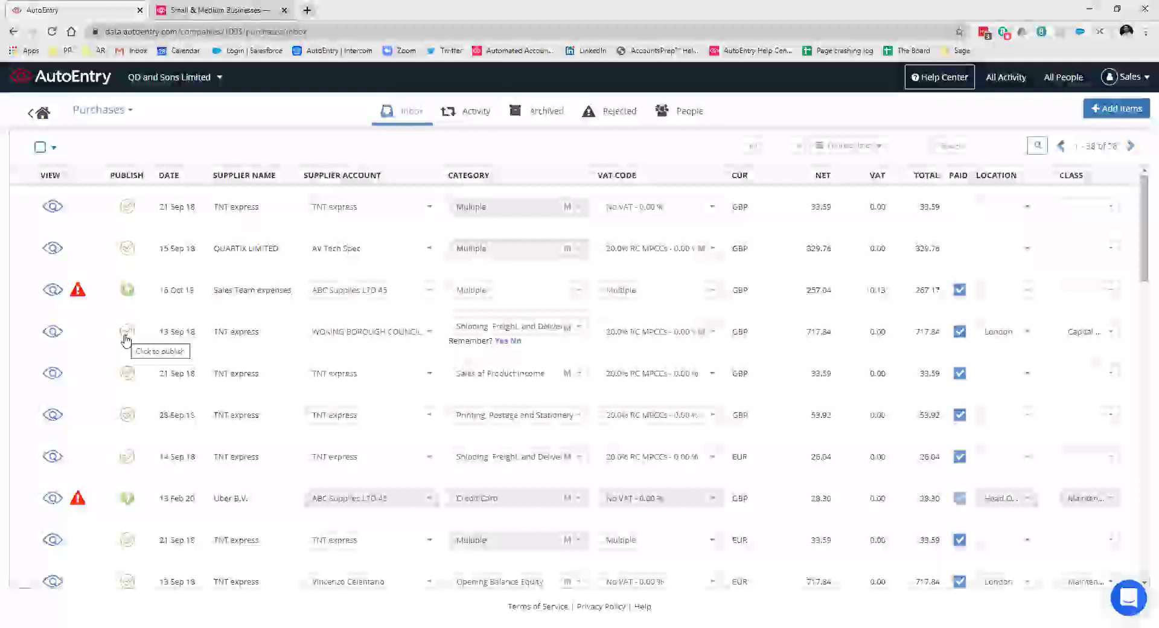
Step: Select all invoices in the purchases inbox to review the available bulk actions, and clear the selection
{"action": "left_click", "coordinate": [24, 207]}
{"action": "left_click", "coordinate": [24, 275]}
{"action": "left_click", "coordinate": [25, 359]}
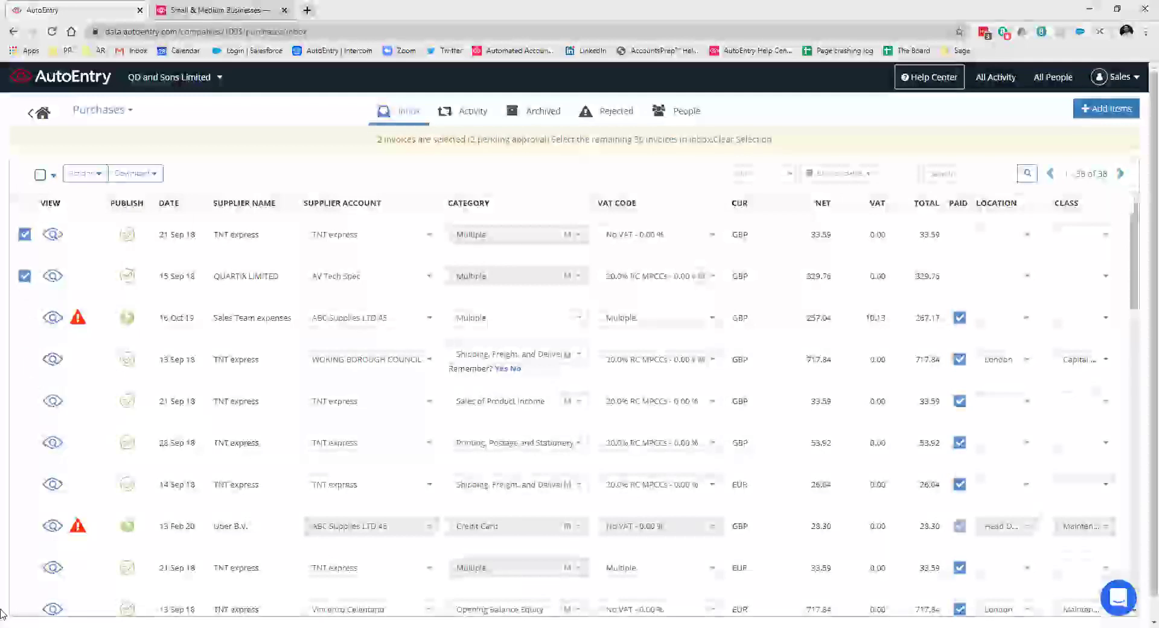
{"action": "left_click", "coordinate": [53, 175]}
{"action": "left_click", "coordinate": [45, 213]}
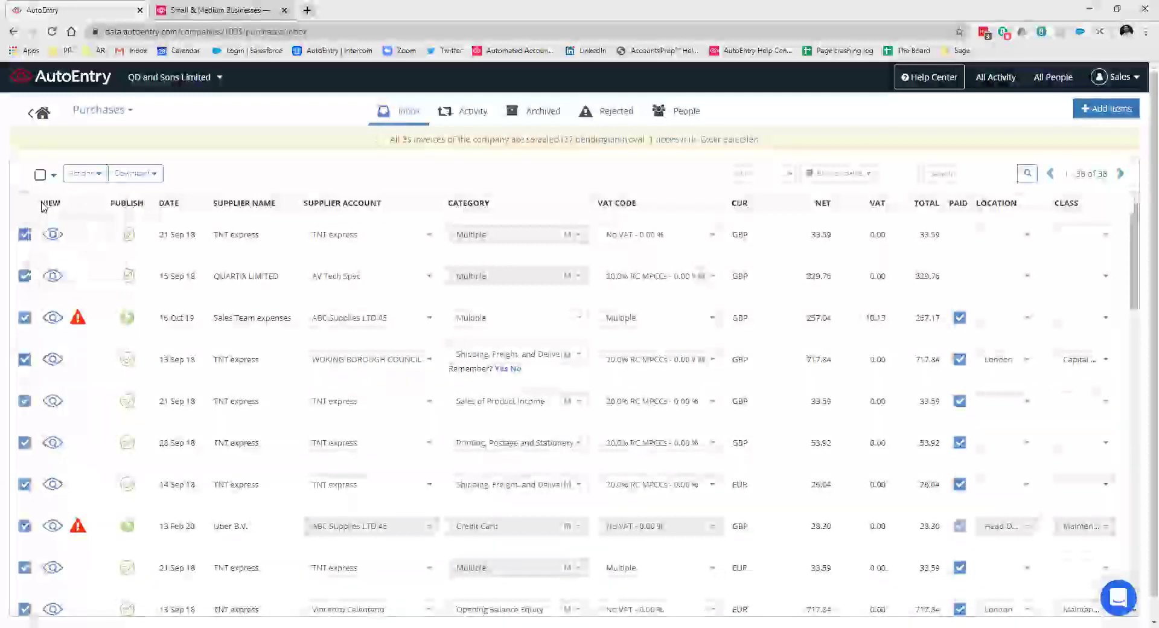
{"action": "left_click", "coordinate": [93, 175]}
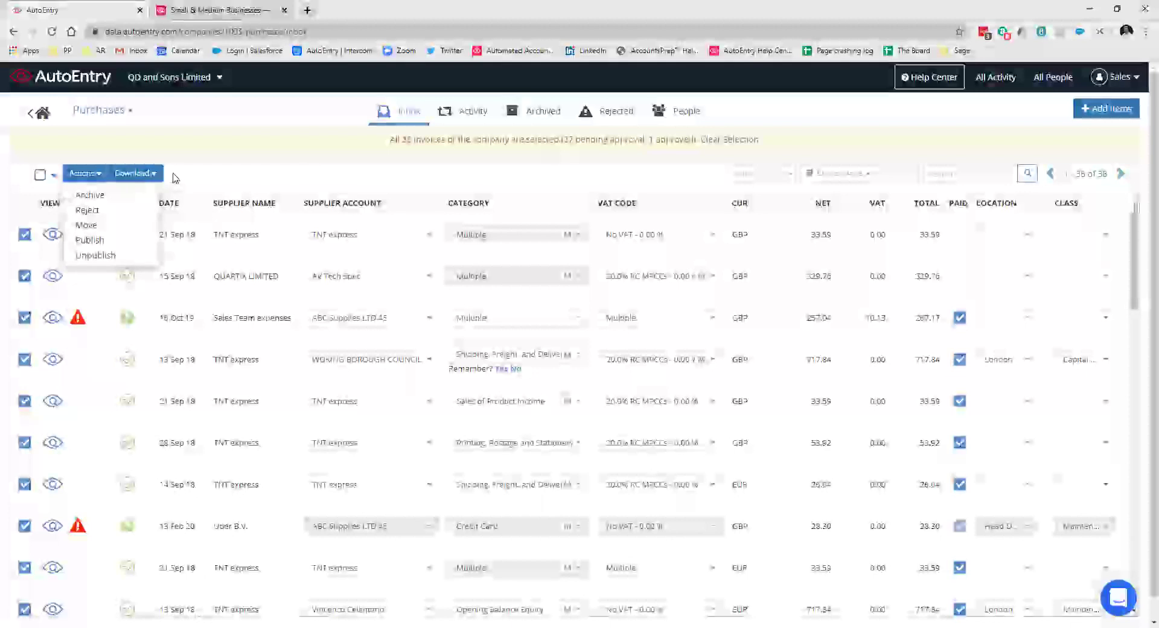
{"action": "left_click", "coordinate": [52, 175]}
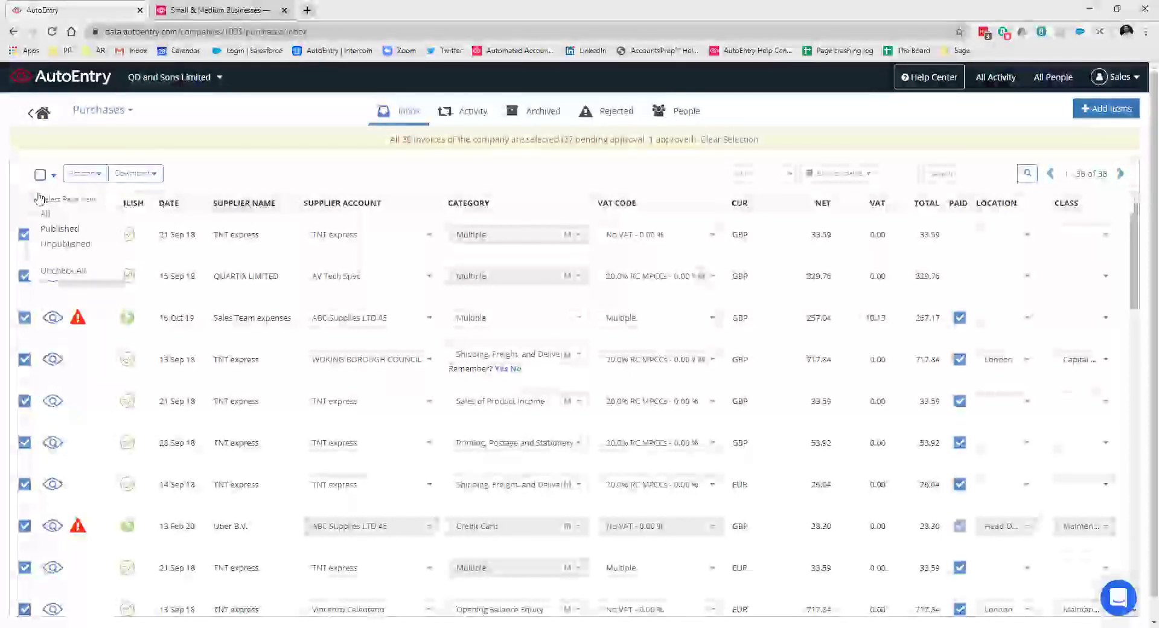
{"action": "left_click", "coordinate": [63, 278]}
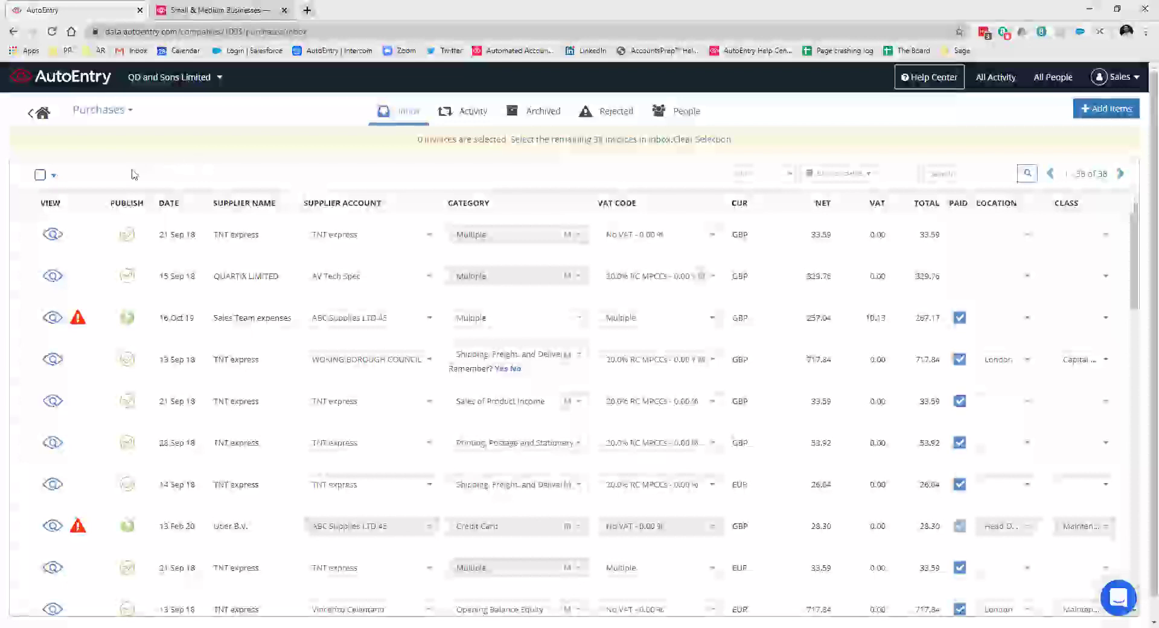
Step: Open the first TNT express invoice, inspect its document image close up, and examine the description and reference fields
{"action": "left_click", "coordinate": [55, 239]}
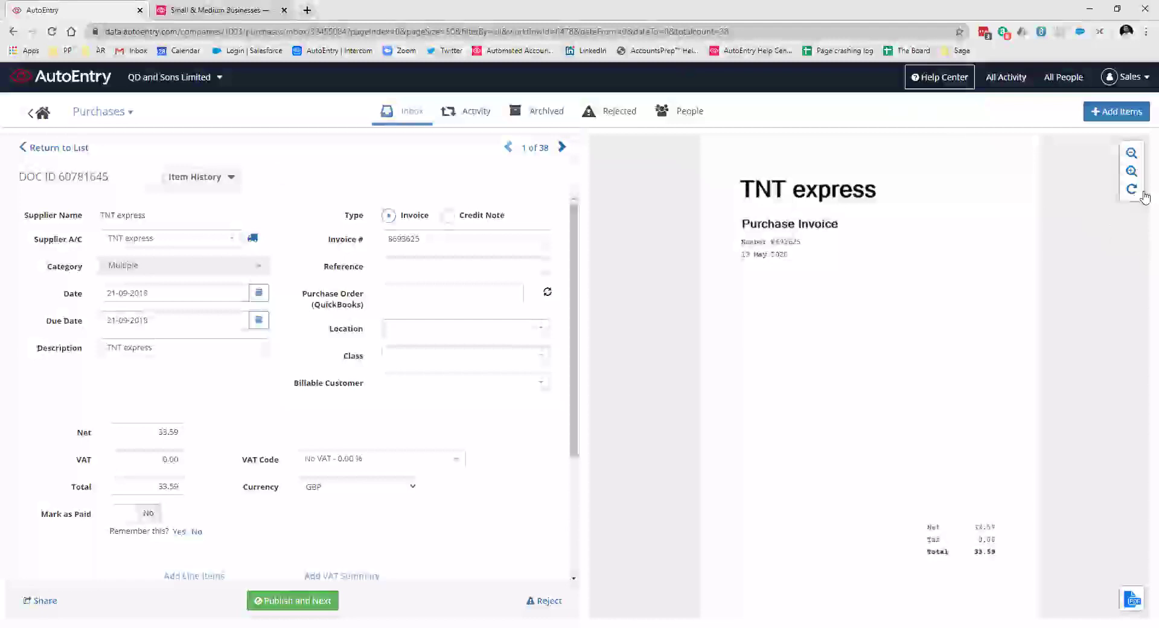
{"action": "left_click", "coordinate": [1132, 172]}
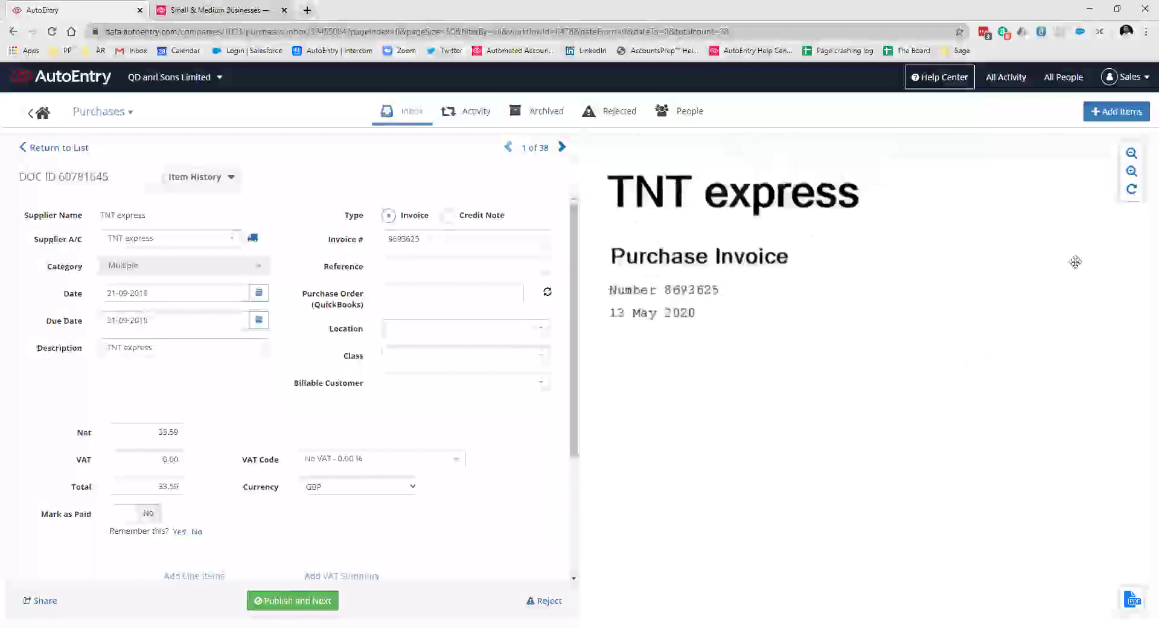
{"action": "left_click", "coordinate": [1131, 153]}
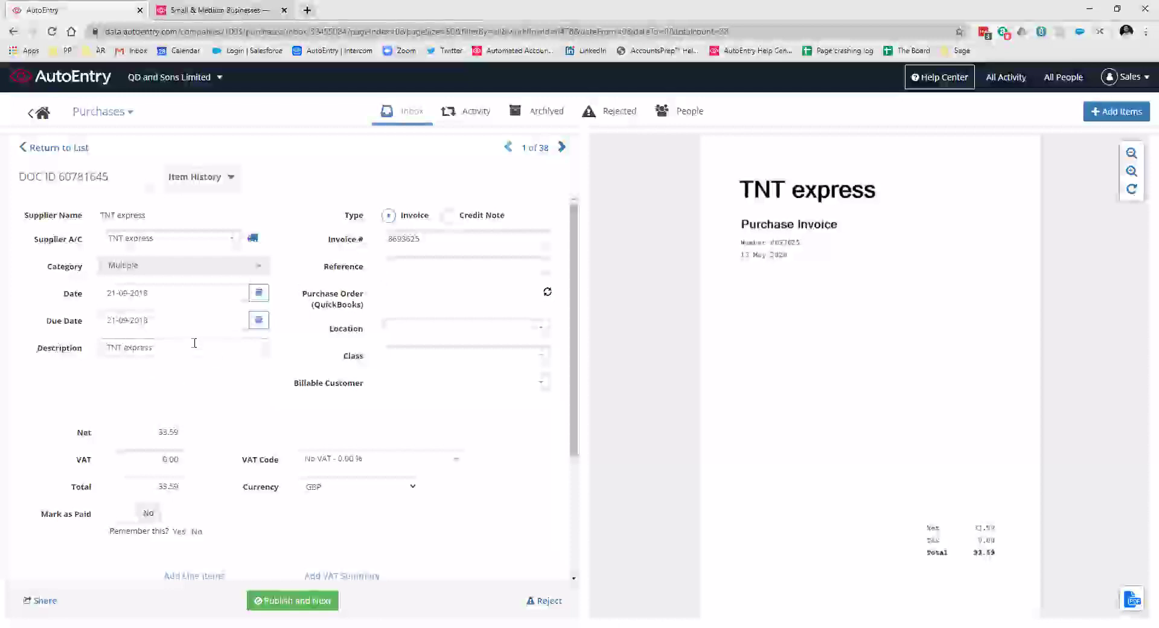
{"action": "left_click", "coordinate": [190, 346]}
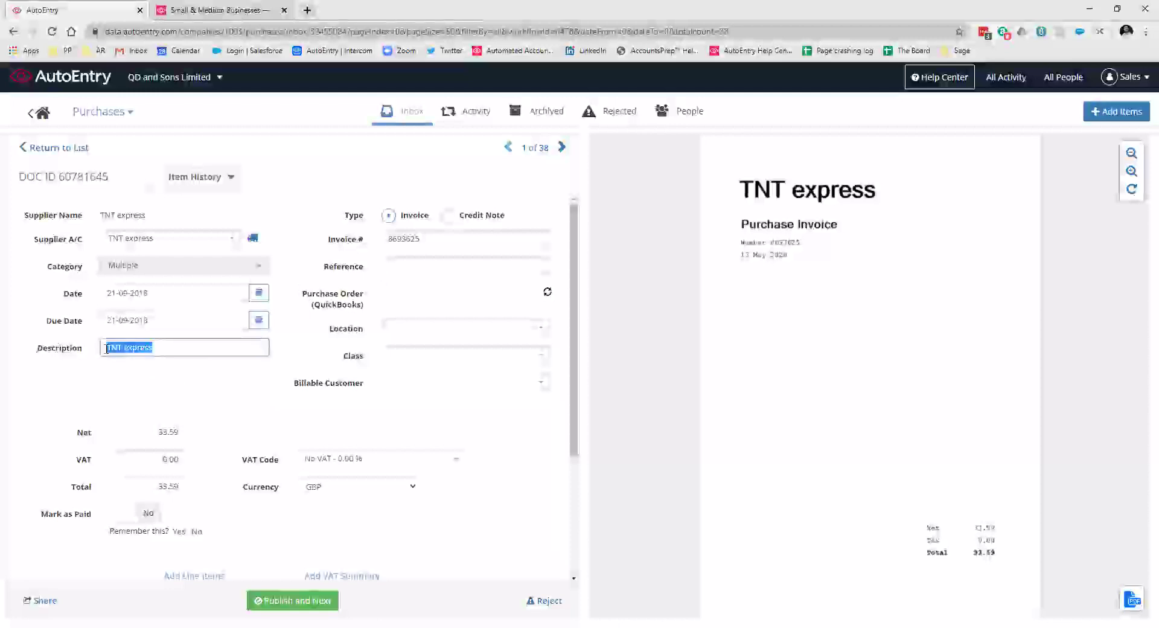
{"action": "left_click", "coordinate": [397, 267]}
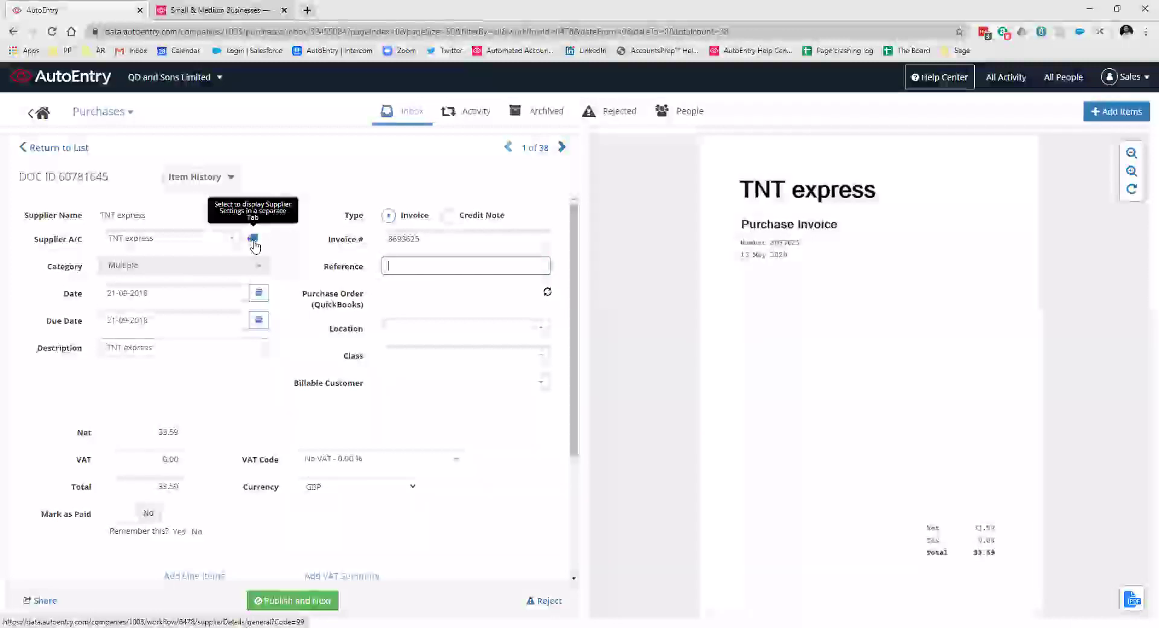
Step: Open the TNT express supplier settings in a separate tab, examine the general options, and return to the invoice
{"action": "left_click", "coordinate": [254, 241]}
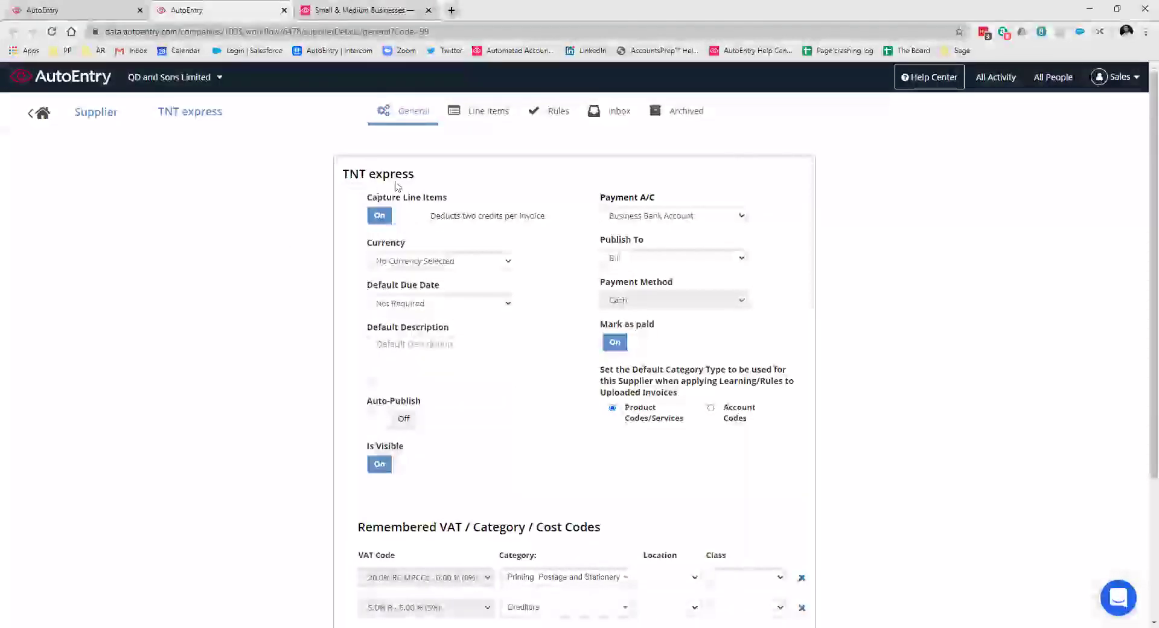
{"action": "left_click_drag", "start_coordinate": [417, 178], "coordinate": [287, 233]}
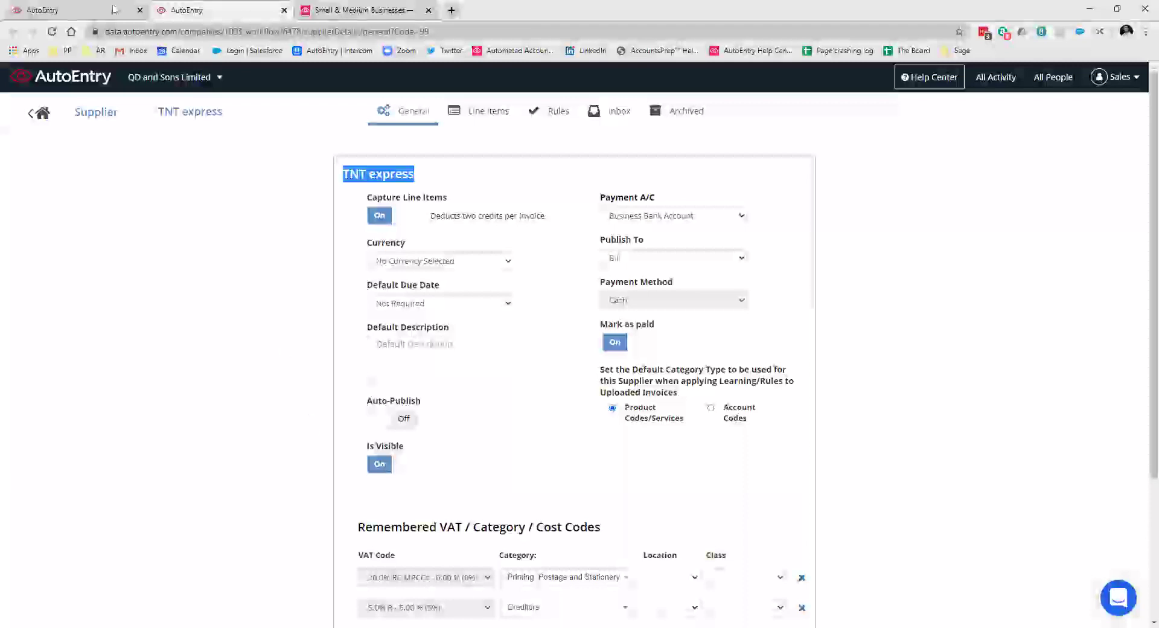
{"action": "left_click", "coordinate": [85, 11]}
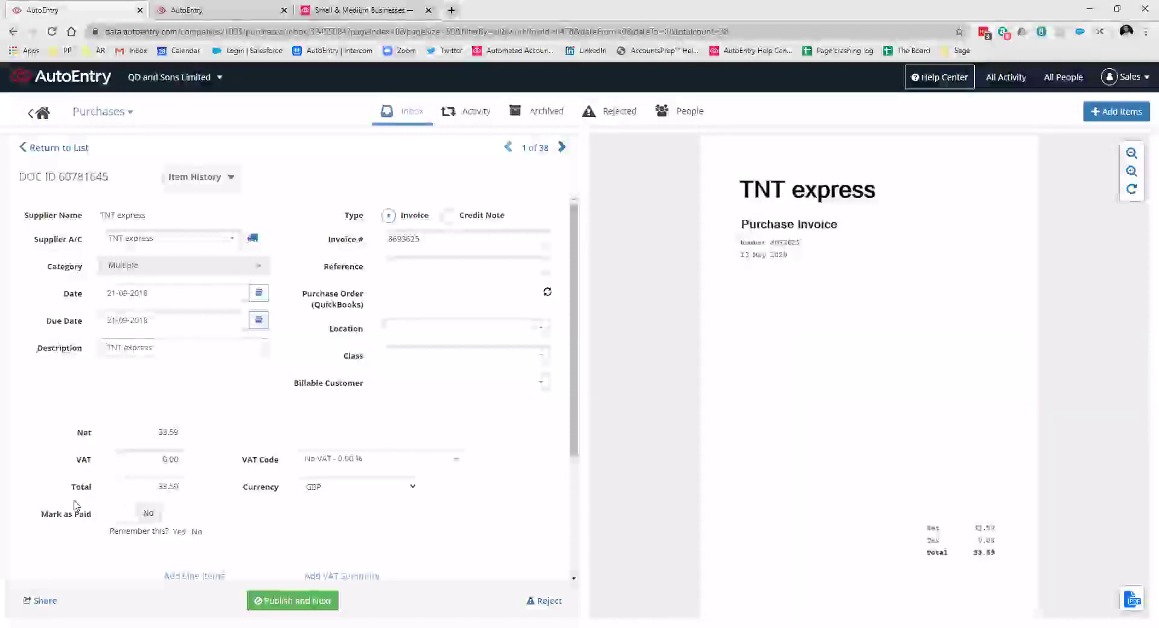
Step: Set the TNT express invoice's currency to EUR and check the exchange rate and the converted GBP amount
{"action": "left_click", "coordinate": [335, 487]}
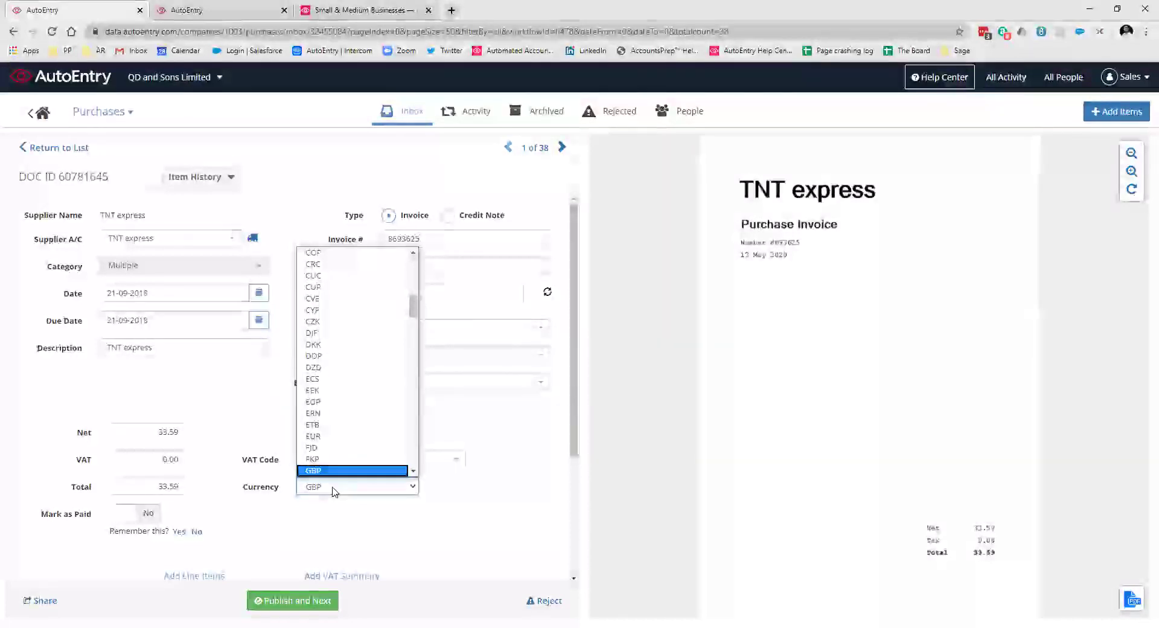
{"action": "type", "text": "eu"}
{"action": "key", "text": "Return"}
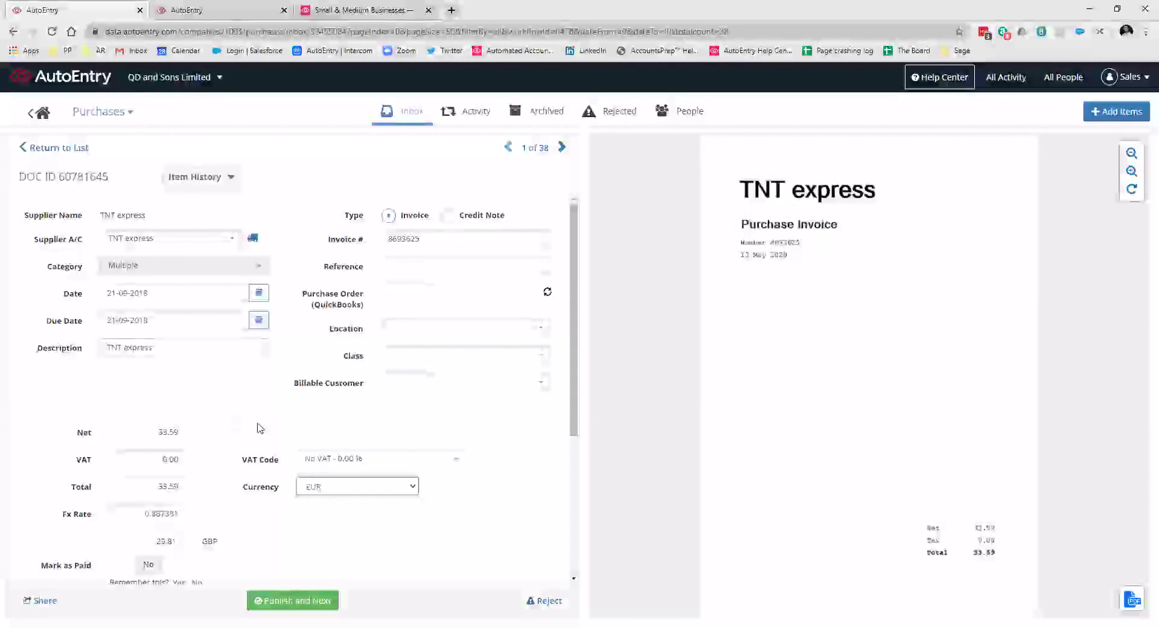
{"action": "left_click", "coordinate": [254, 430]}
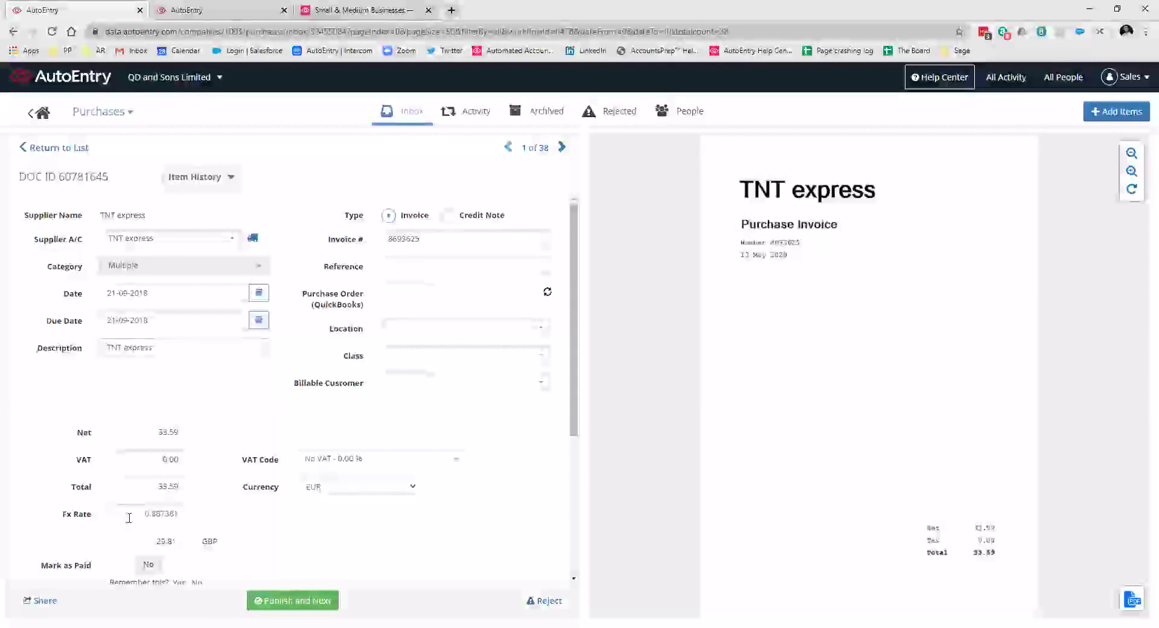
{"action": "key", "text": "Tab"}
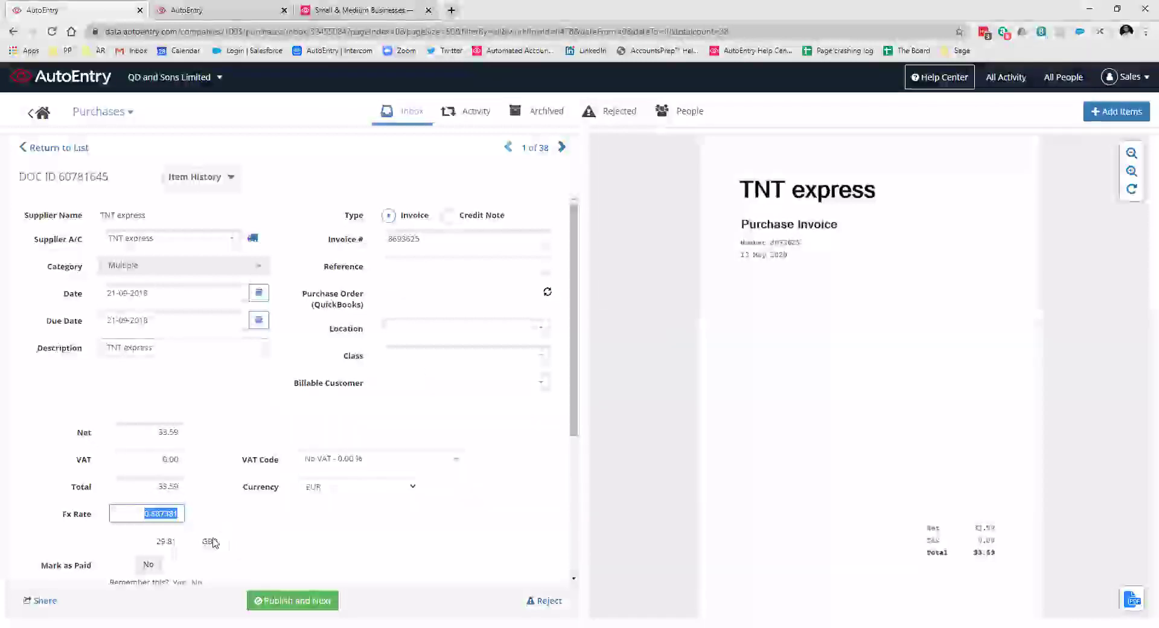
{"action": "left_click", "coordinate": [213, 542]}
{"action": "triple_click", "coordinate": [213, 541]}
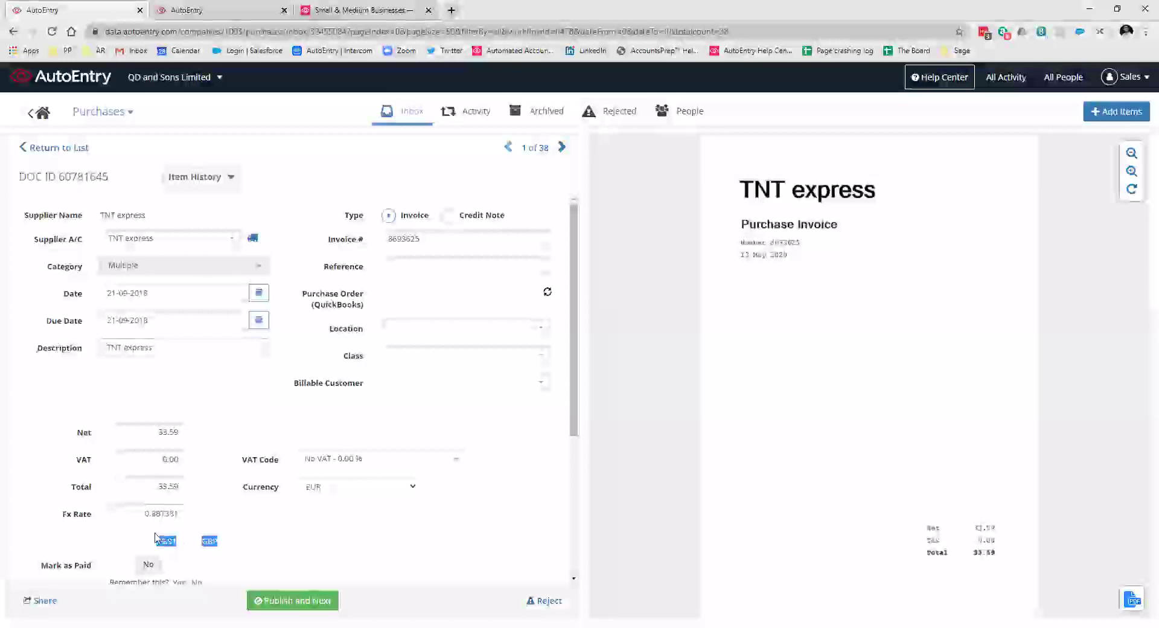
Step: Set the TNT express invoice's currency back to GBP
{"action": "left_click", "coordinate": [345, 495]}
{"action": "key", "text": "g"}
{"action": "key", "text": "Return"}
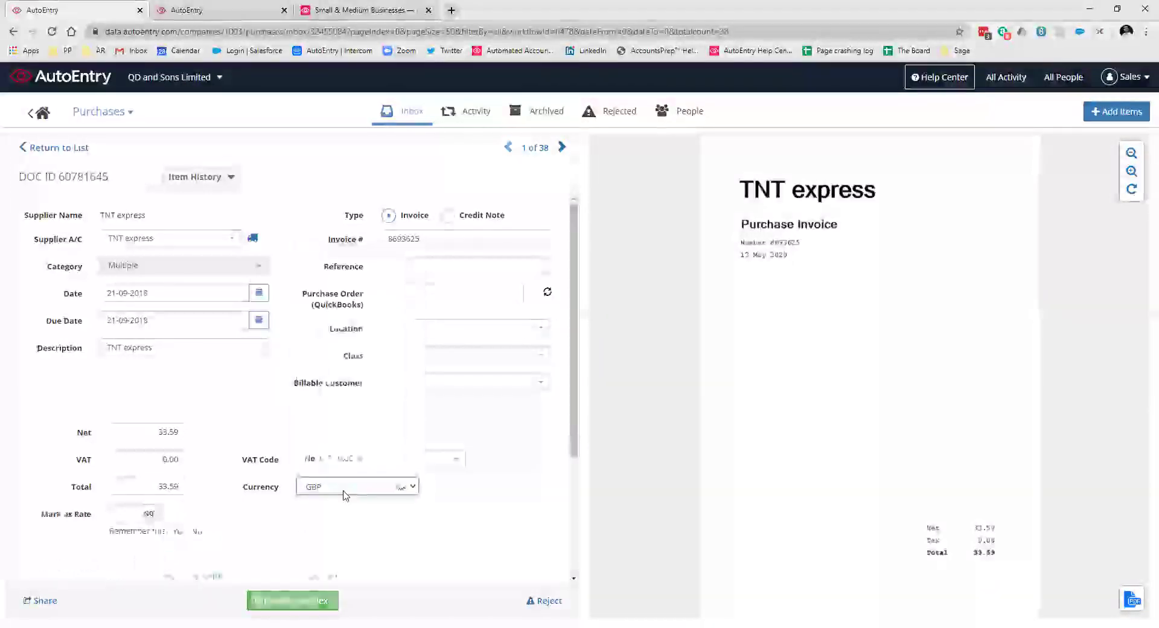
{"action": "left_click", "coordinate": [27, 469]}
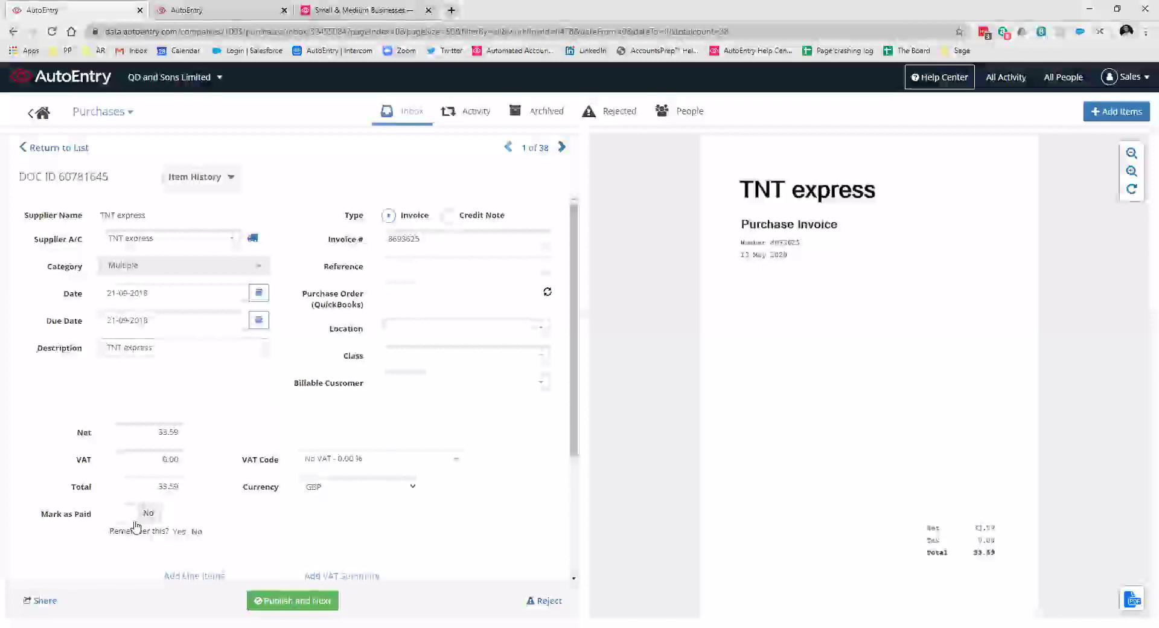
Step: Try marking the invoice as paid from the Credit Card account, and set it back to unpaid without remembering the choice
{"action": "left_click_drag", "start_coordinate": [110, 533], "coordinate": [172, 537]}
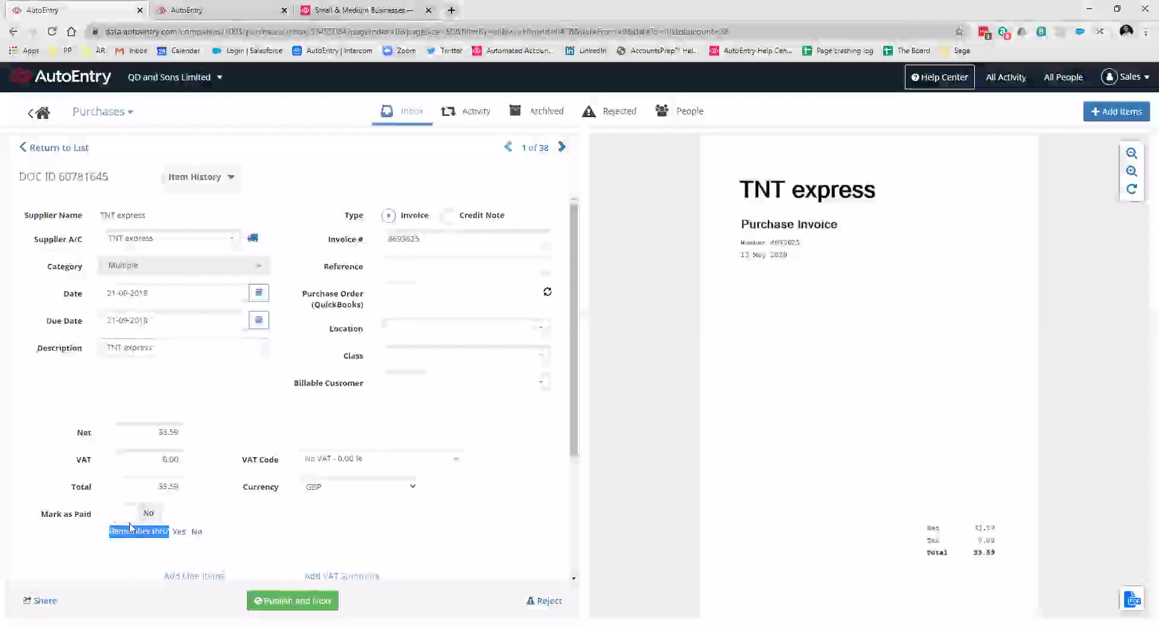
{"action": "left_click", "coordinate": [59, 549]}
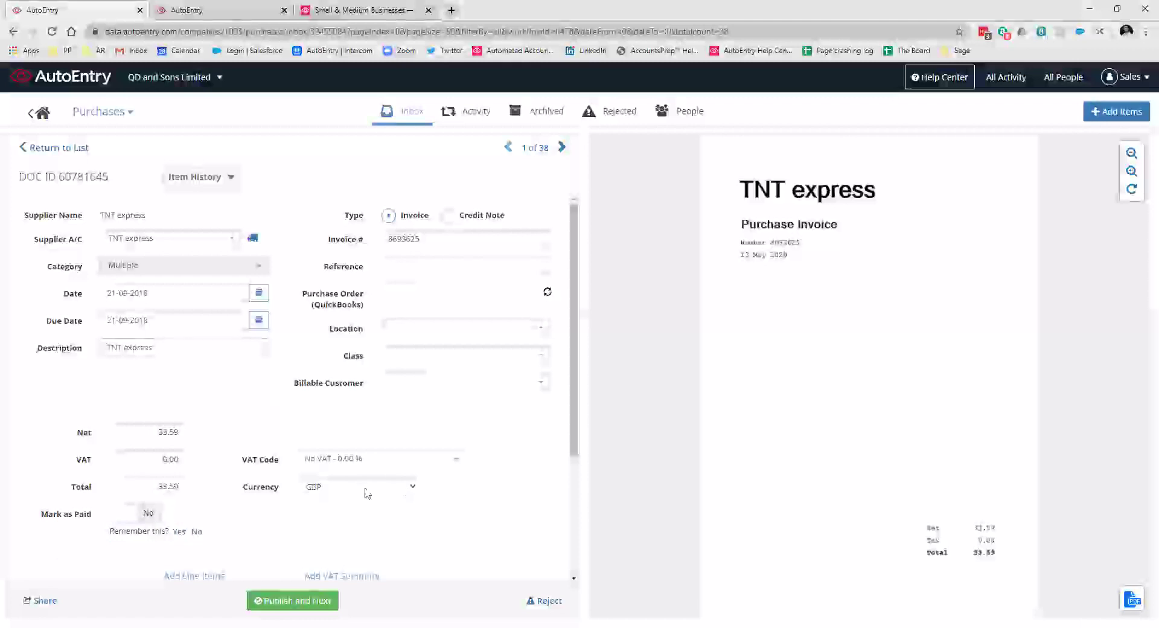
{"action": "left_click", "coordinate": [100, 502]}
{"action": "scroll", "coordinate": [85, 483], "scroll_direction": "down", "scroll_amount": 1}
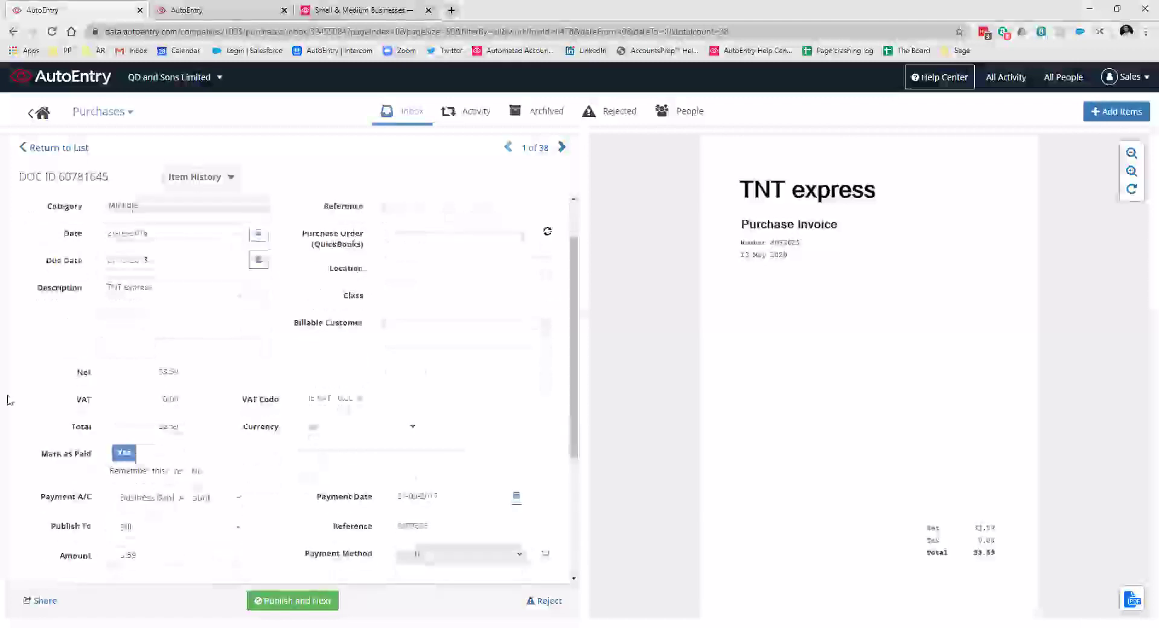
{"action": "left_click", "coordinate": [169, 496]}
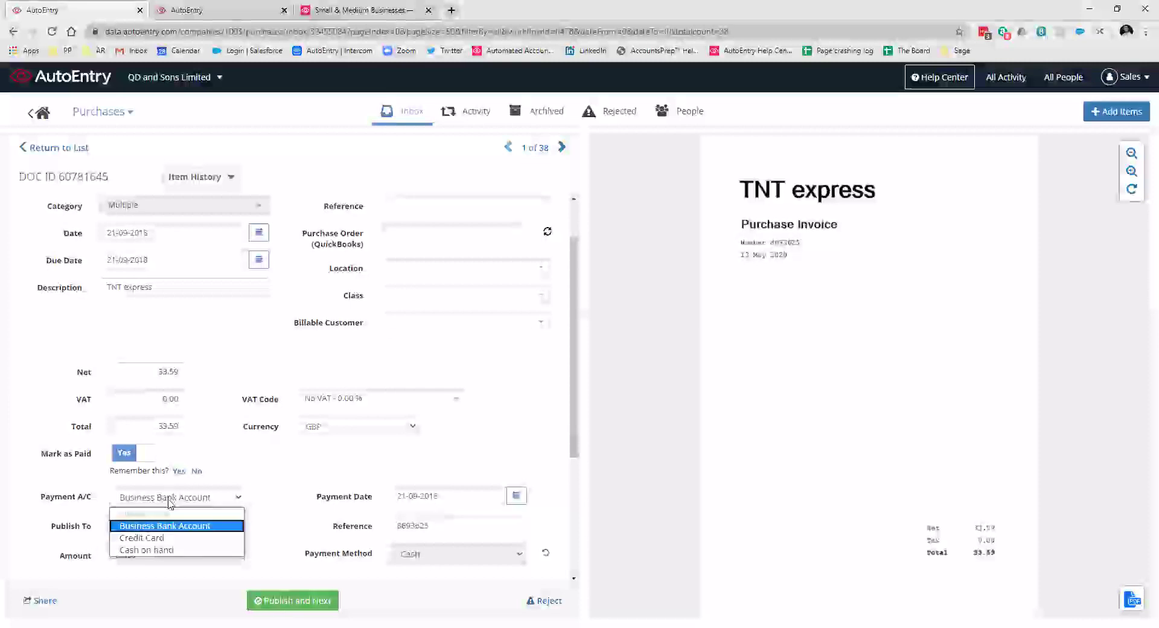
{"action": "left_click", "coordinate": [181, 537]}
{"action": "scroll", "coordinate": [232, 461], "scroll_direction": "down", "scroll_amount": 1}
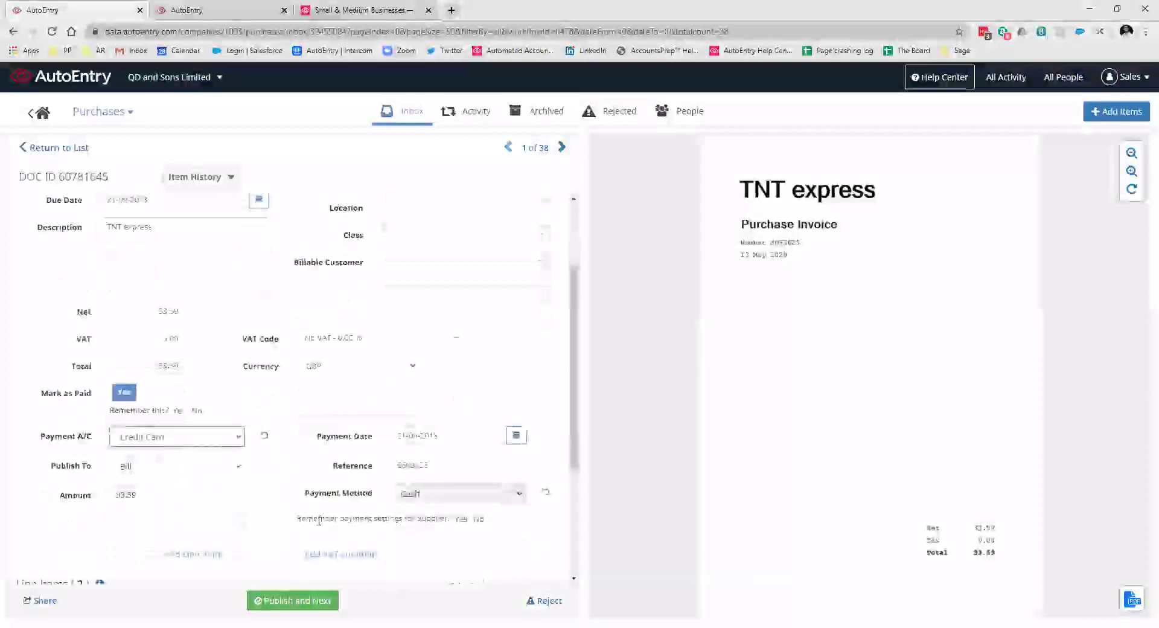
{"action": "left_click_drag", "start_coordinate": [296, 518], "coordinate": [452, 523]}
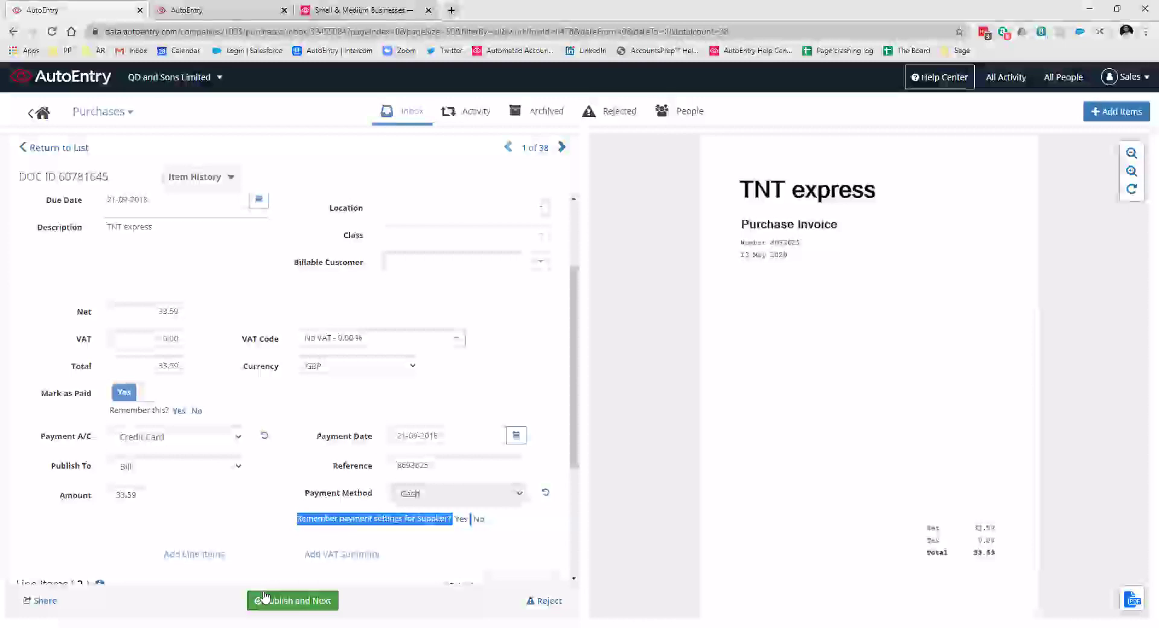
{"action": "left_click", "coordinate": [145, 422]}
{"action": "left_click", "coordinate": [197, 412]}
Step: Examine the fields of the invoice's first TNT express line item and change its product/service
{"action": "scroll", "coordinate": [82, 421], "scroll_direction": "down", "scroll_amount": 2}
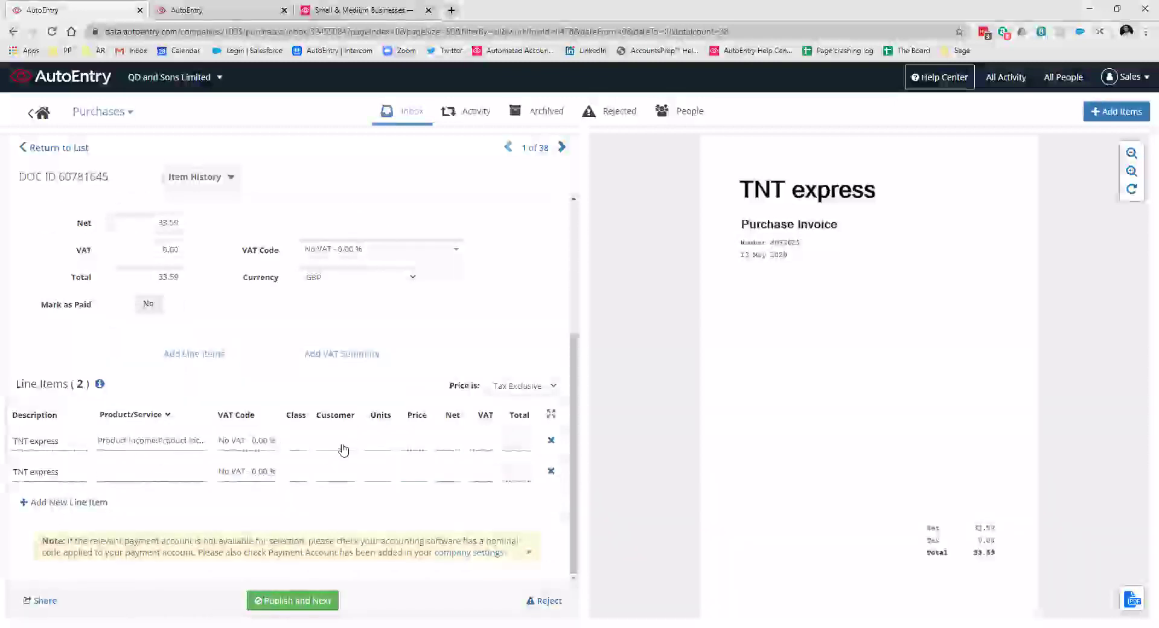
{"action": "left_click", "coordinate": [375, 444]}
{"action": "left_click", "coordinate": [456, 441]}
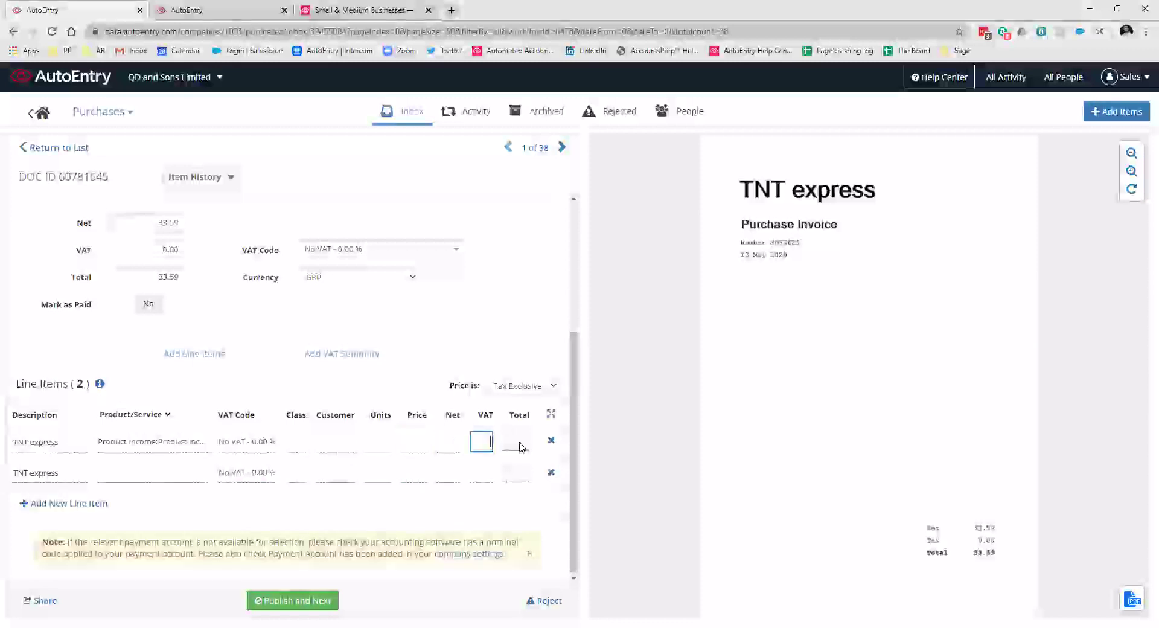
{"action": "left_click", "coordinate": [150, 442]}
{"action": "left_click", "coordinate": [147, 518]}
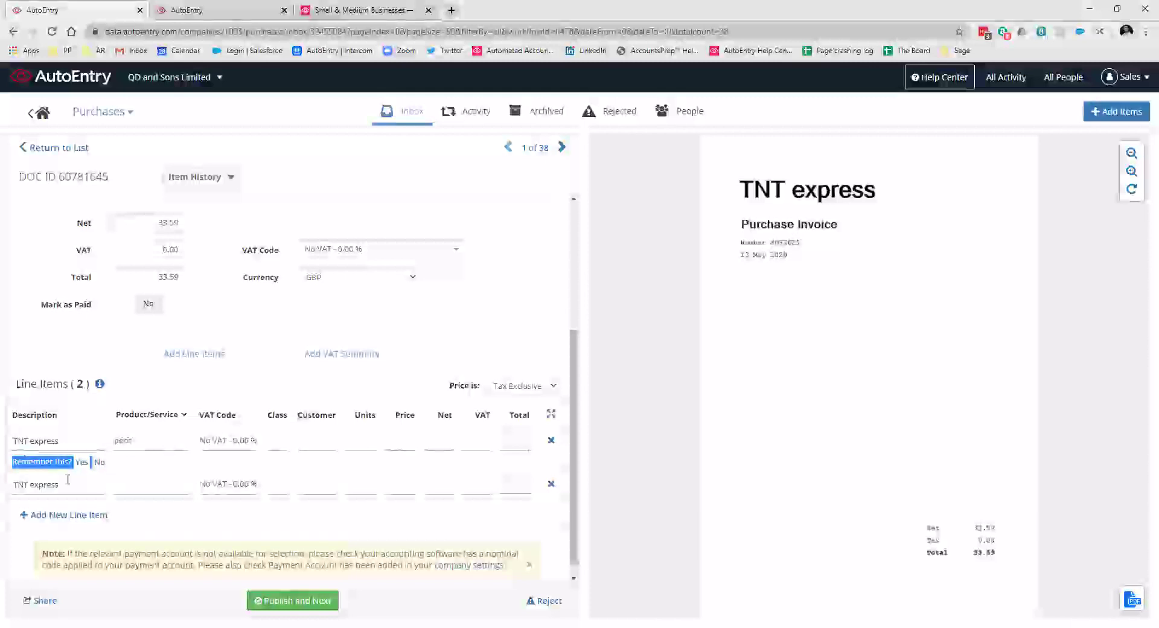
Step: Delete both TNT express line items from the invoice and return to the purchases inbox list
{"action": "left_click", "coordinate": [550, 482]}
{"action": "left_click", "coordinate": [567, 164]}
{"action": "left_click", "coordinate": [551, 458]}
{"action": "left_click", "coordinate": [562, 164]}
{"action": "left_click", "coordinate": [284, 600]}
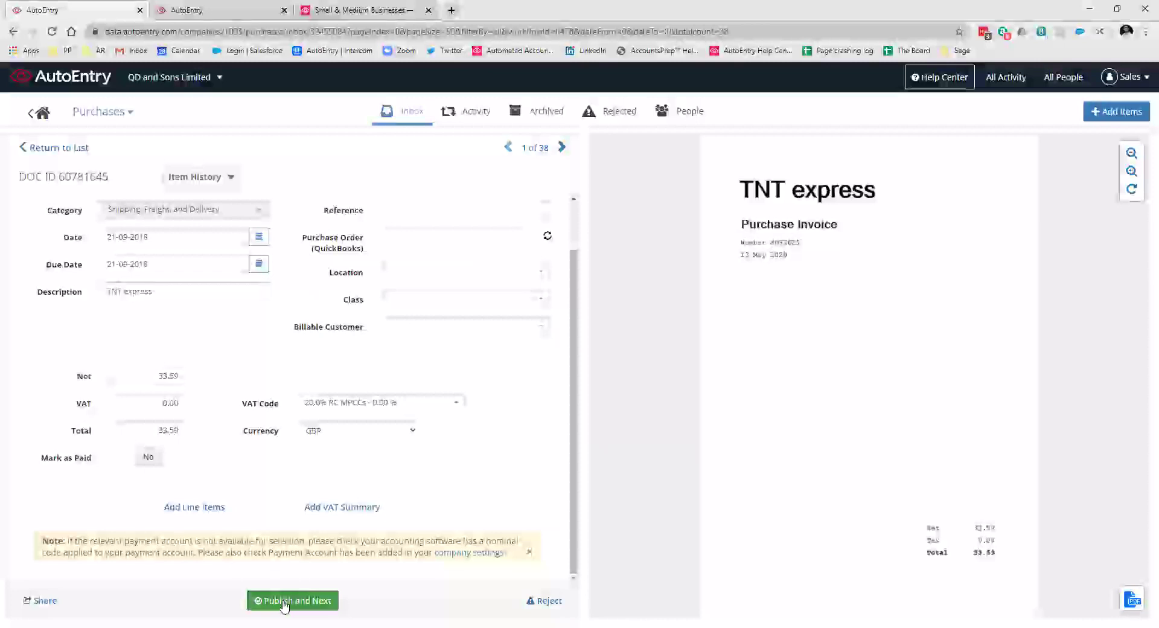
{"action": "left_click", "coordinate": [77, 156]}
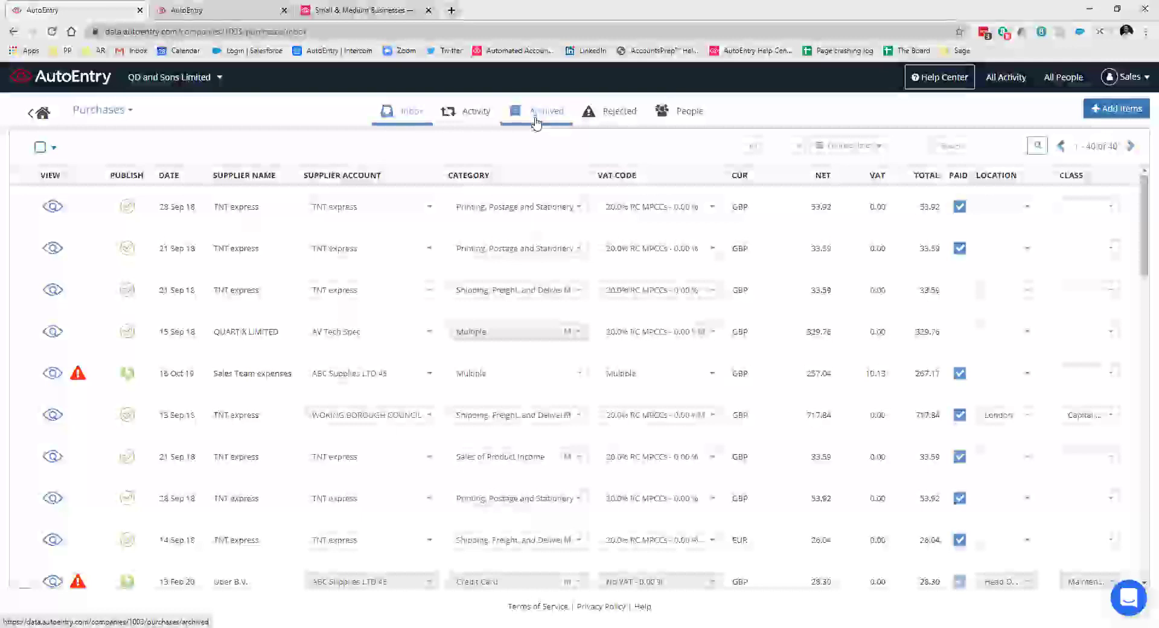
Step: Look through the purchases inbox and read the validation error on the Sales Team expenses invoice
{"action": "left_click", "coordinate": [599, 122]}
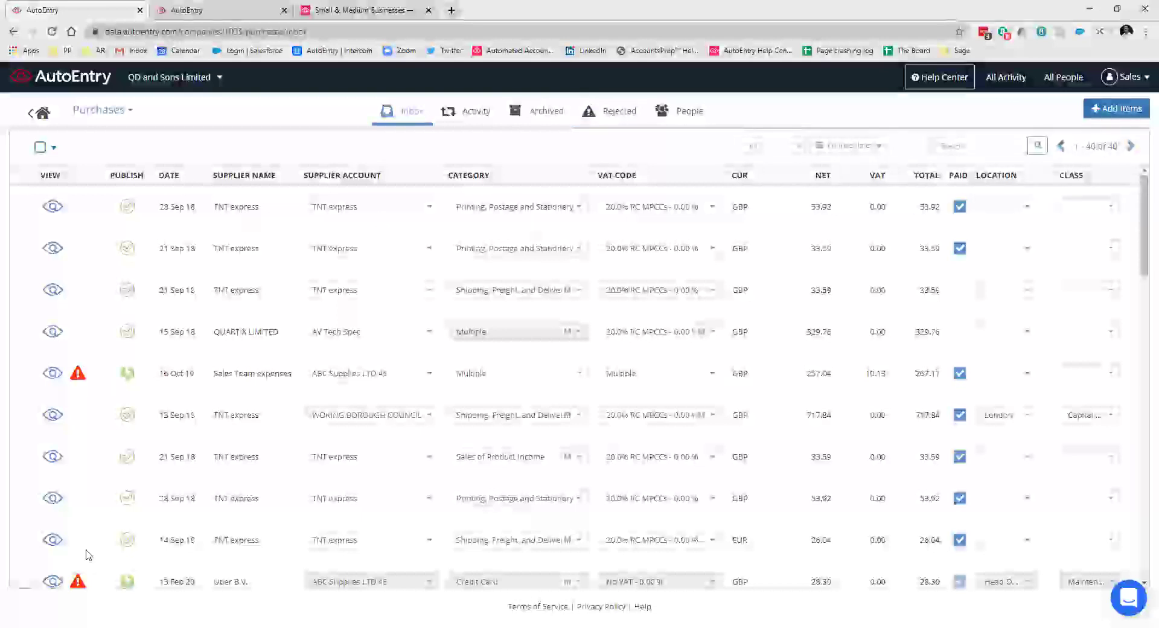
{"action": "scroll", "coordinate": [85, 549], "scroll_direction": "down", "scroll_amount": 3}
{"action": "scroll", "coordinate": [72, 429], "scroll_direction": "up", "scroll_amount": 3}
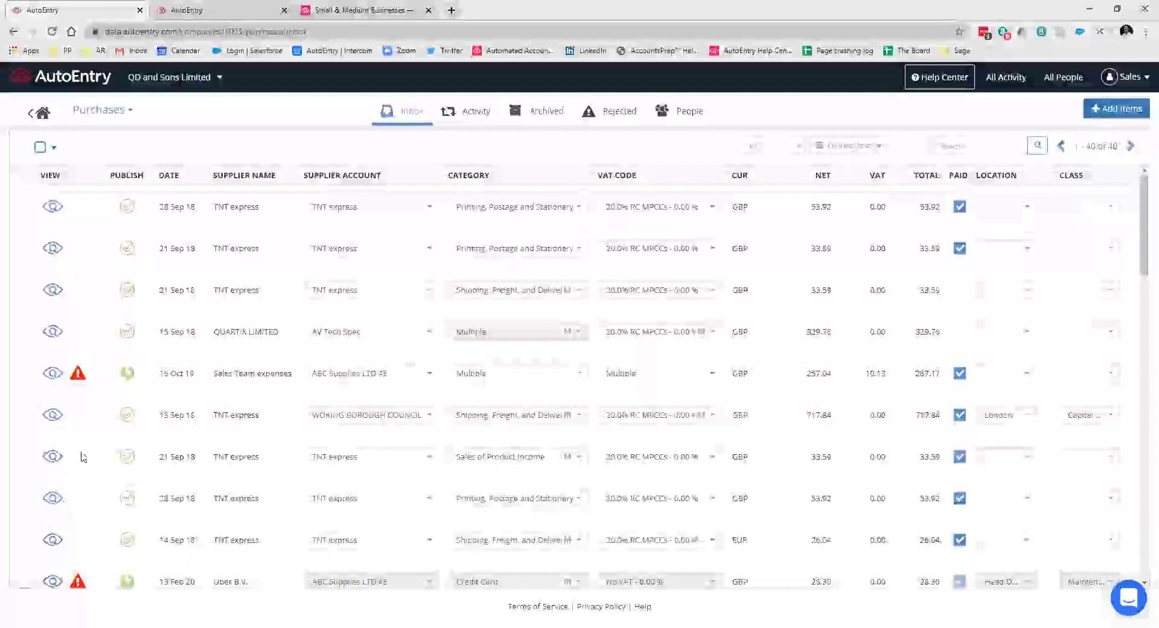
{"action": "left_click", "coordinate": [79, 376]}
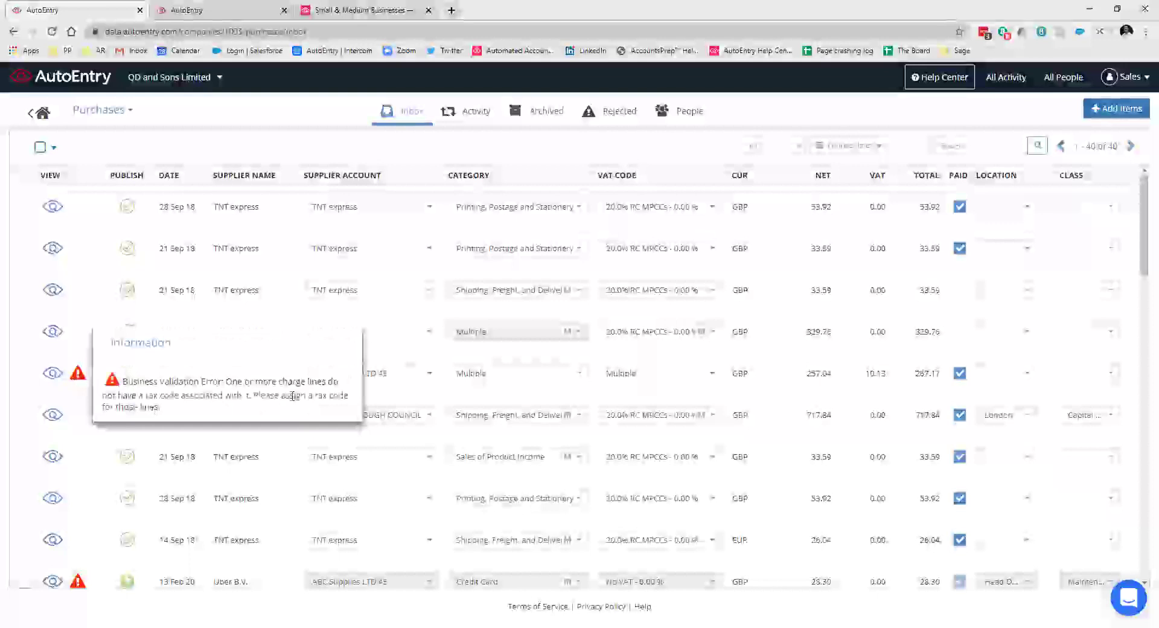
{"action": "left_click_drag", "start_coordinate": [315, 395], "coordinate": [343, 396]}
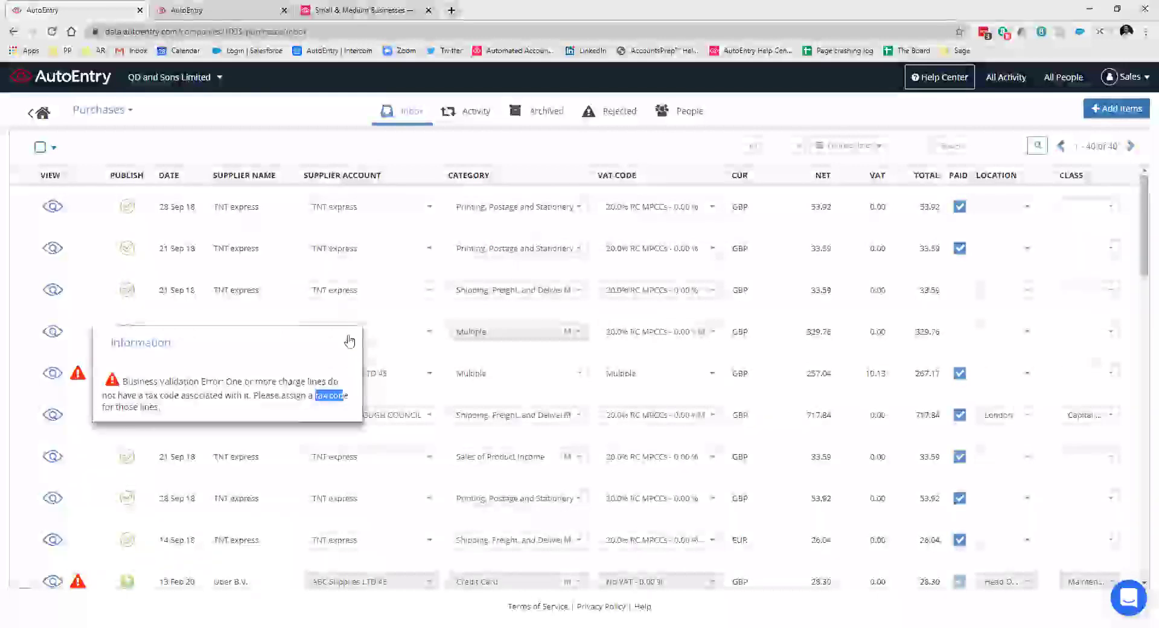
Step: Dismiss the validation error, look through the rest of the purchases inbox and open the rejected purchases
{"action": "left_click", "coordinate": [350, 340]}
{"action": "scroll", "coordinate": [91, 531], "scroll_direction": "down", "scroll_amount": 2}
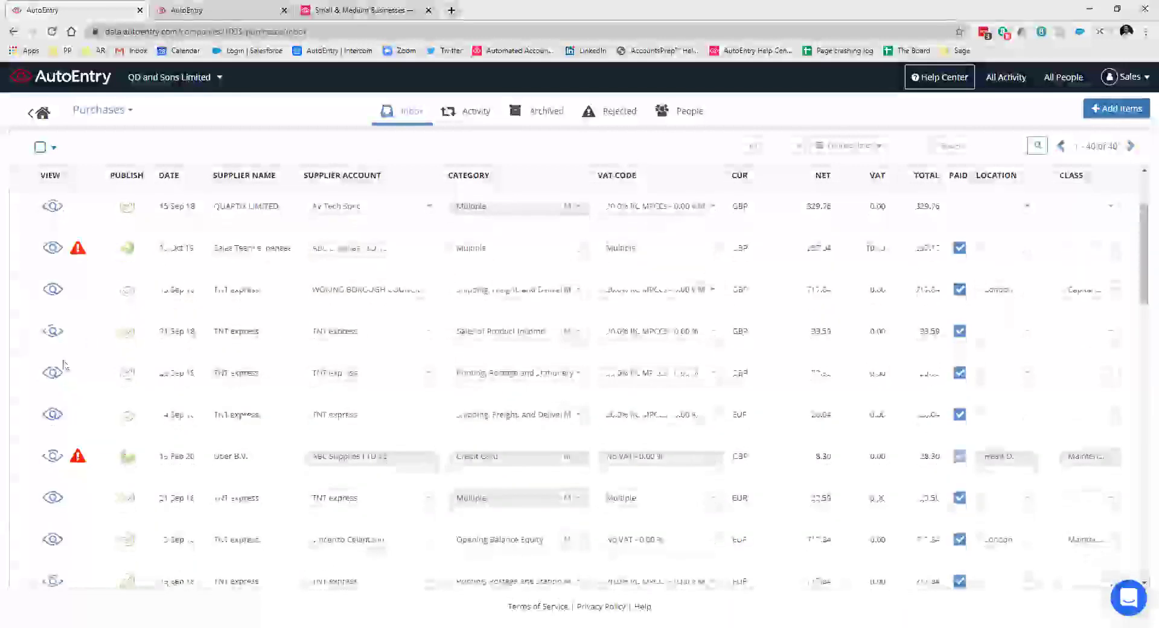
{"action": "scroll", "coordinate": [84, 546], "scroll_direction": "down", "scroll_amount": 3}
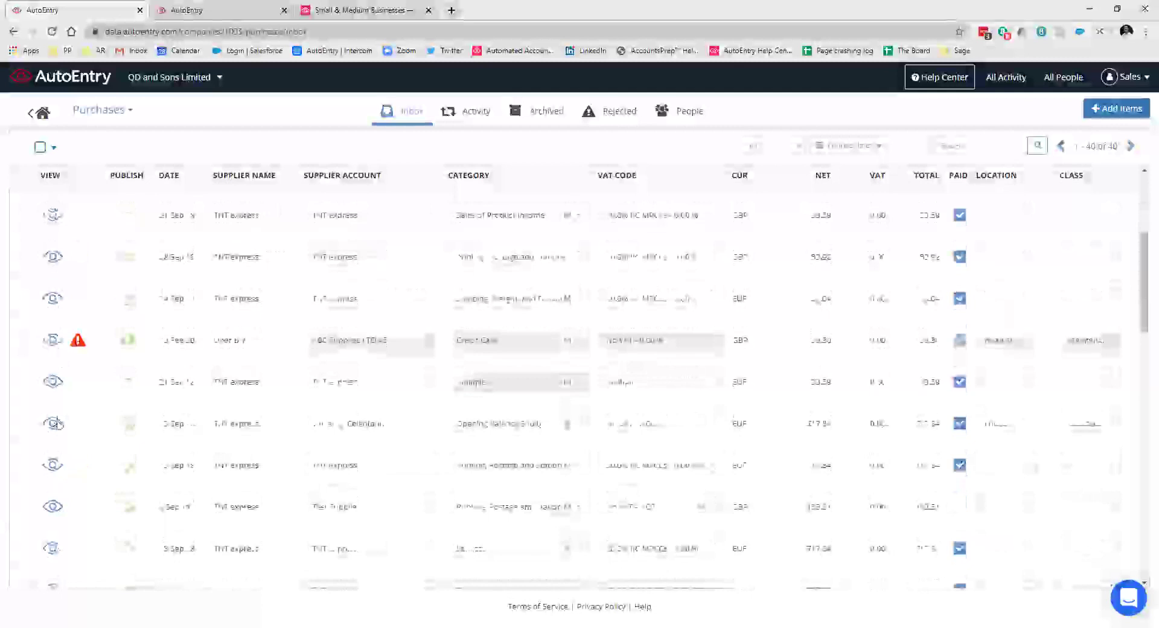
{"action": "left_click", "coordinate": [613, 111]}
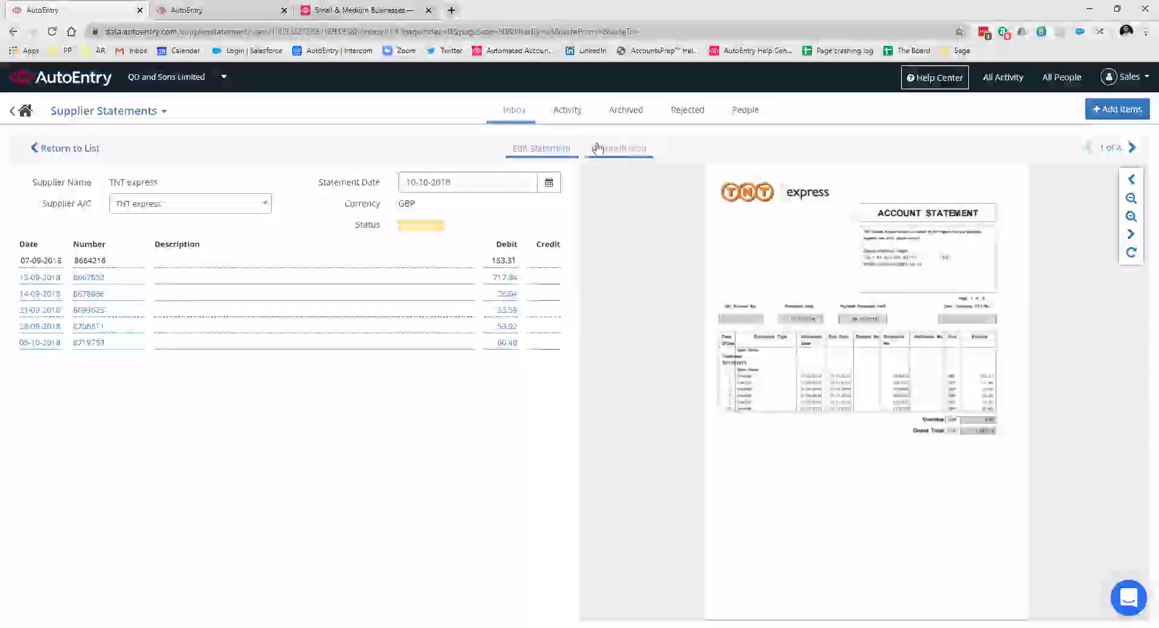
Step: Auto-match the TNT express supplier statement against the purchases and filter its reconciliation to Unmatched items
{"action": "left_click", "coordinate": [618, 153]}
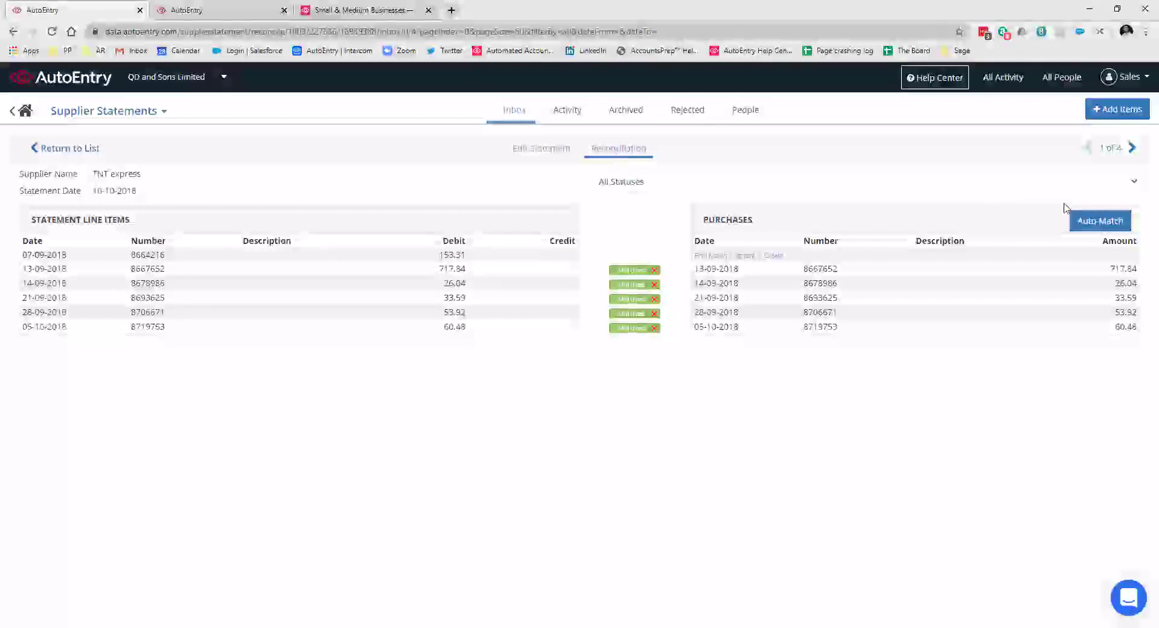
{"action": "left_click", "coordinate": [1105, 220]}
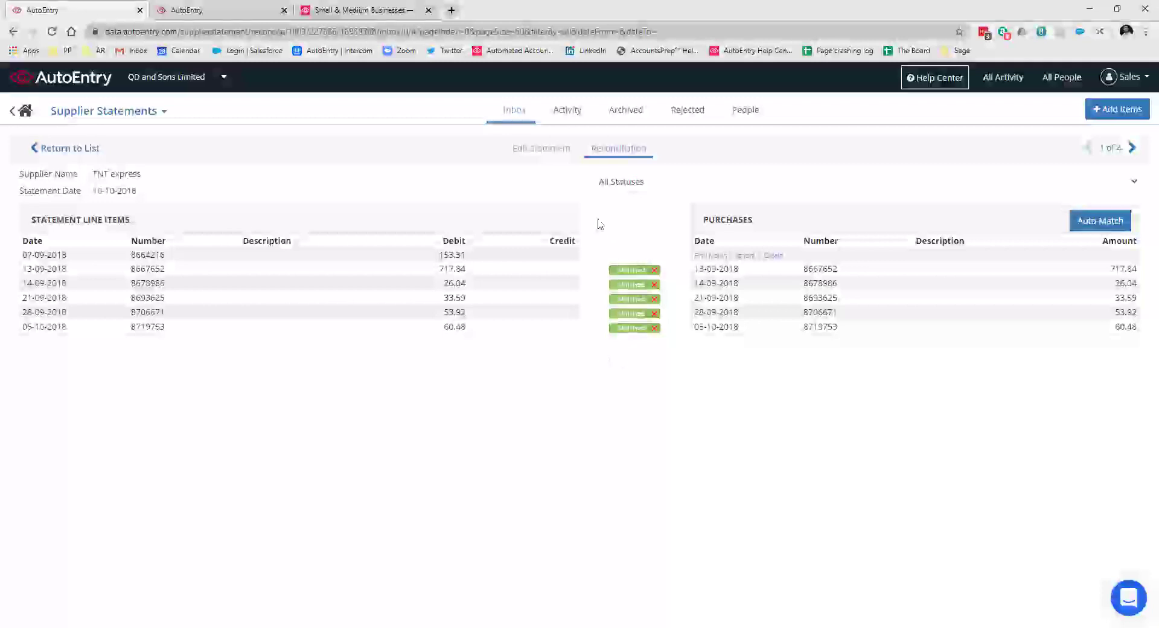
{"action": "left_click", "coordinate": [622, 184]}
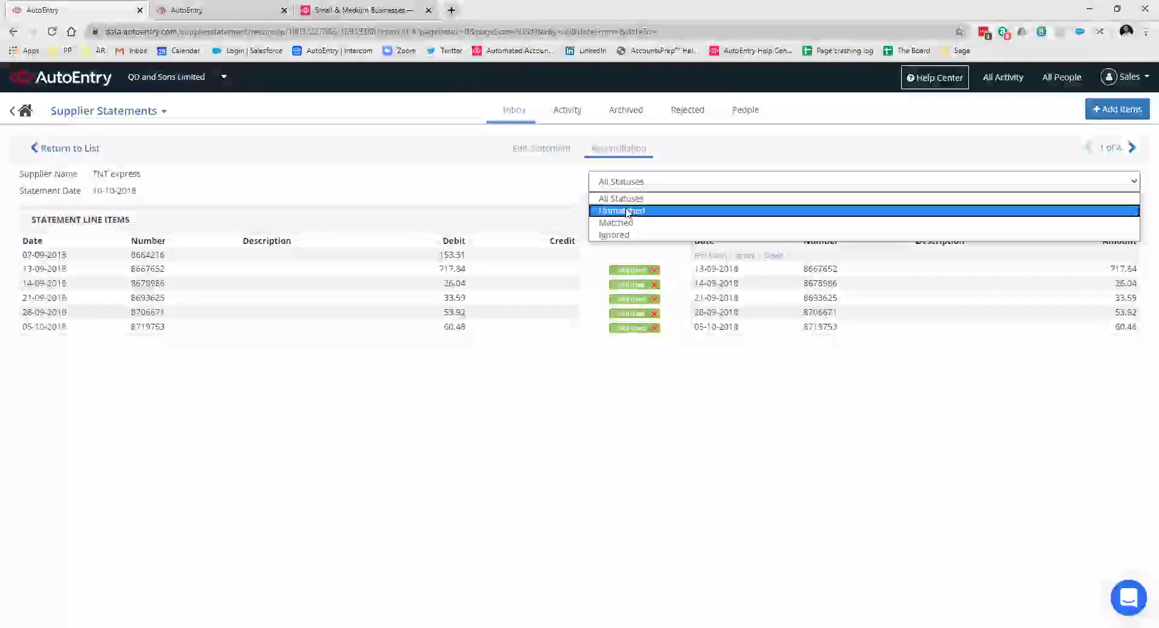
{"action": "left_click", "coordinate": [624, 212]}
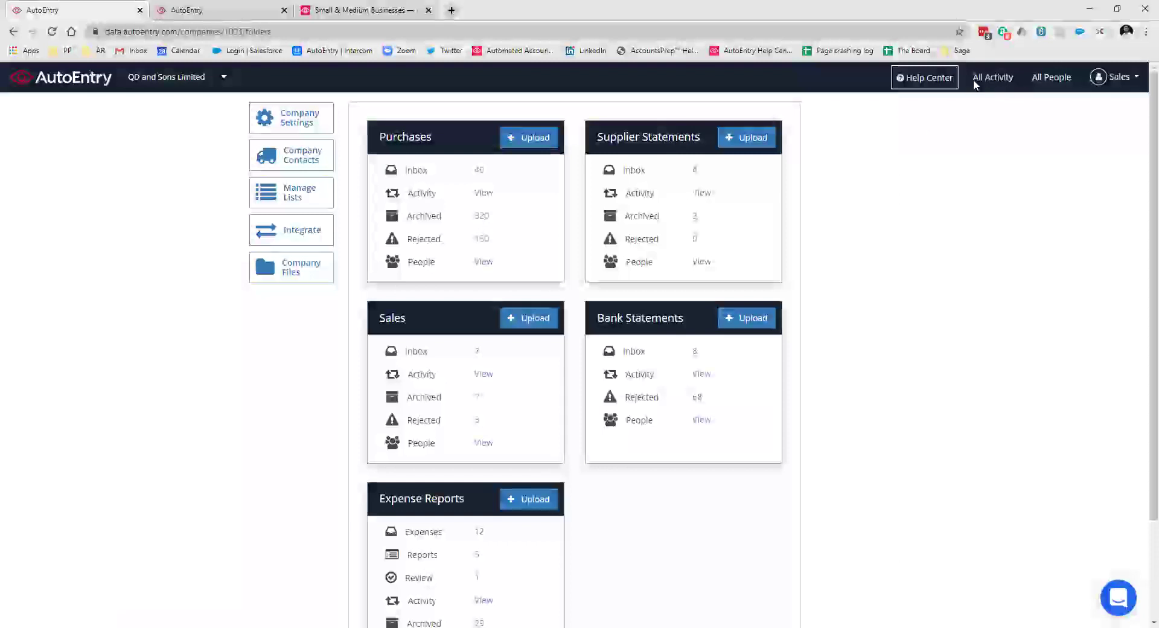
Step: Open the second account-level user in the list of all people and review the access permissions for each folder
{"action": "left_click", "coordinate": [1057, 85]}
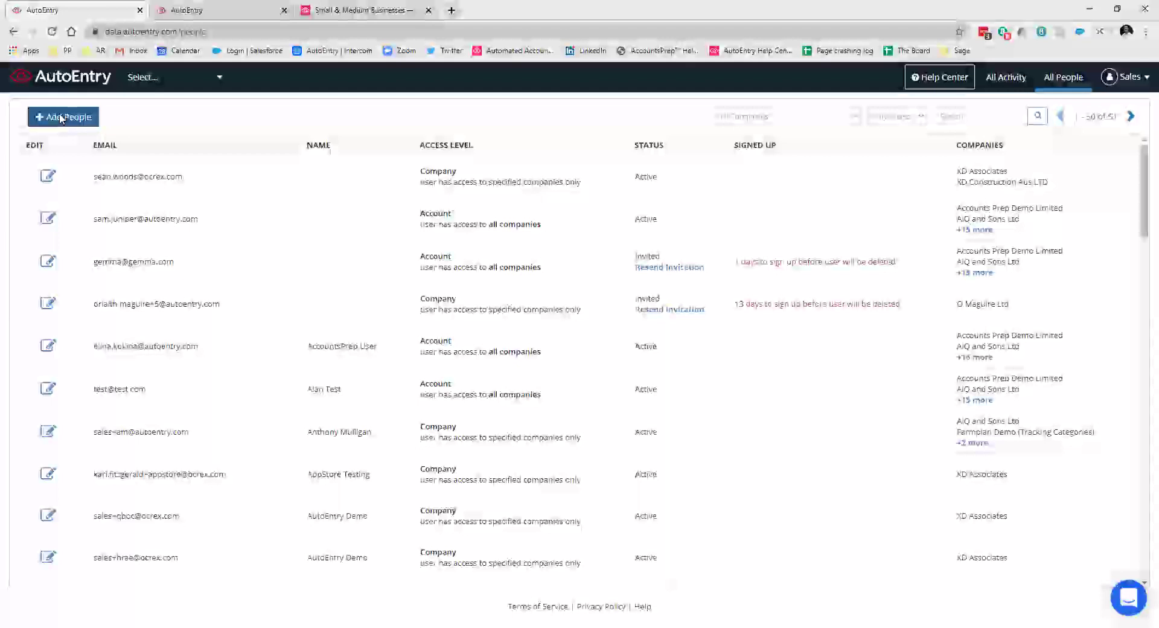
{"action": "left_click", "coordinate": [51, 221]}
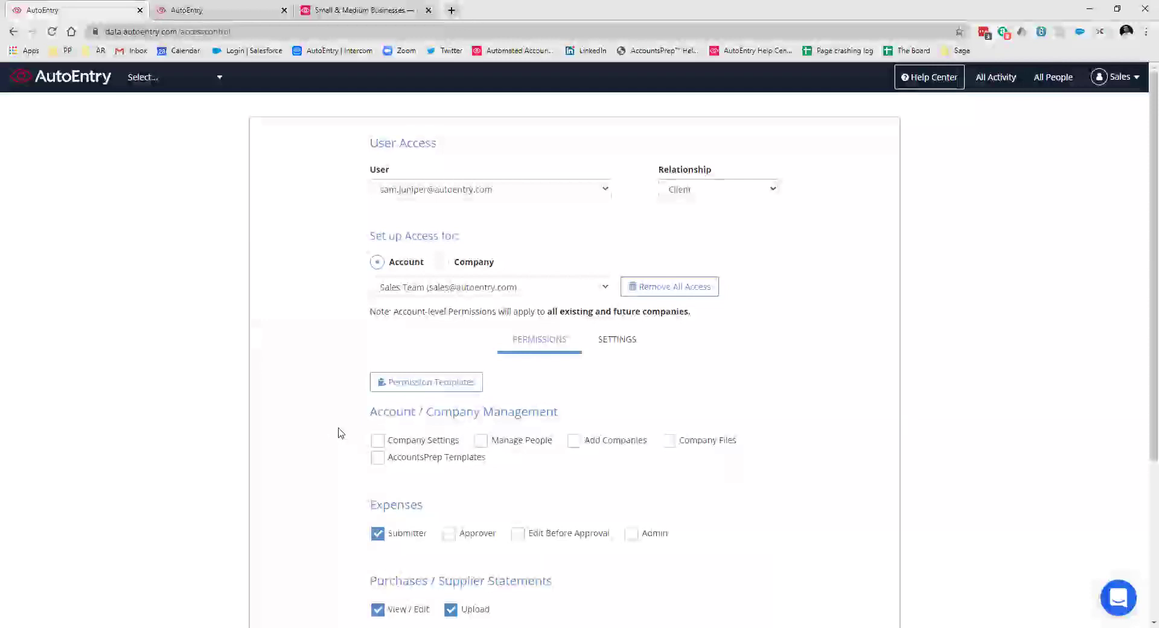
{"action": "scroll", "coordinate": [340, 432], "scroll_direction": "down", "scroll_amount": 1}
{"action": "scroll", "coordinate": [341, 433], "scroll_direction": "down", "scroll_amount": 3}
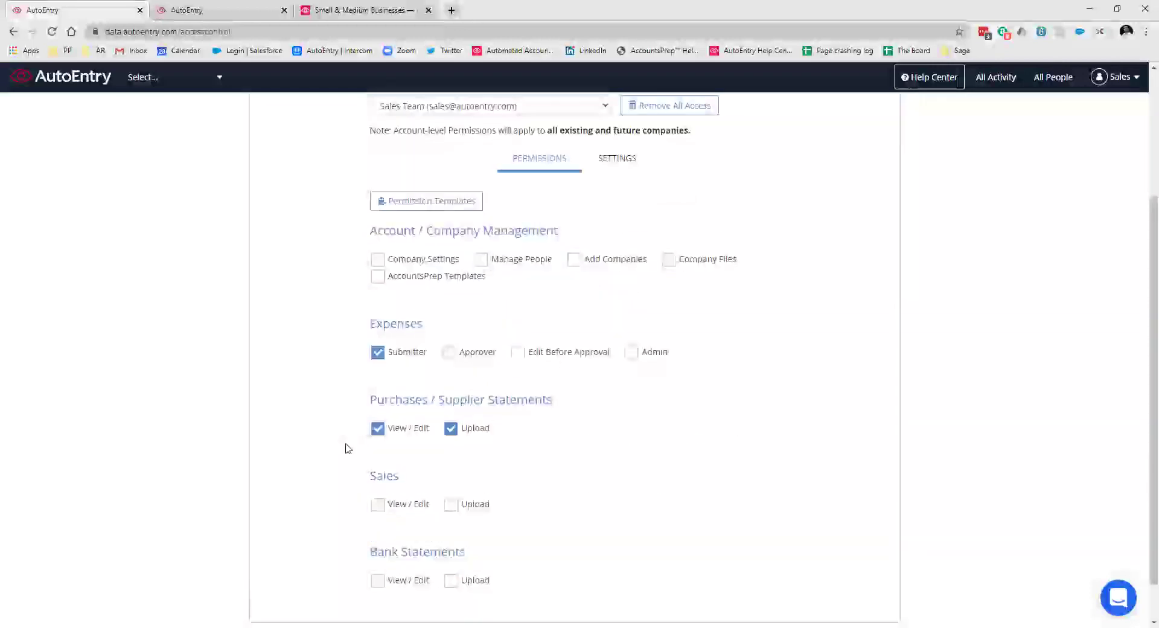
{"action": "scroll", "coordinate": [344, 447], "scroll_direction": "down", "scroll_amount": 1}
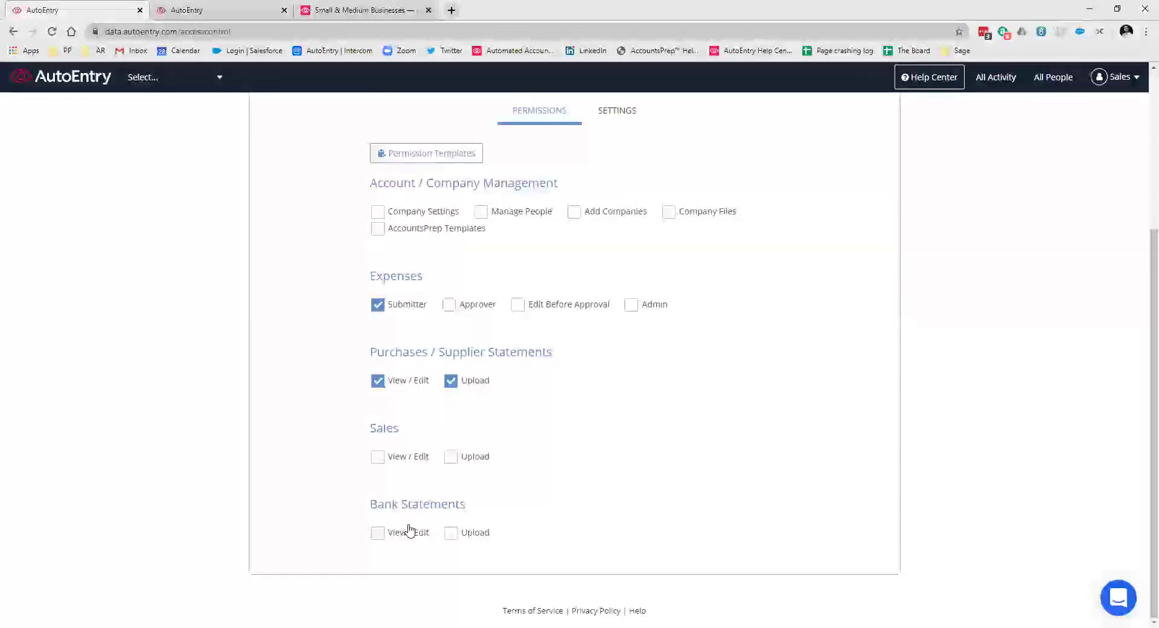
{"action": "scroll", "coordinate": [410, 386], "scroll_direction": "up", "scroll_amount": 3}
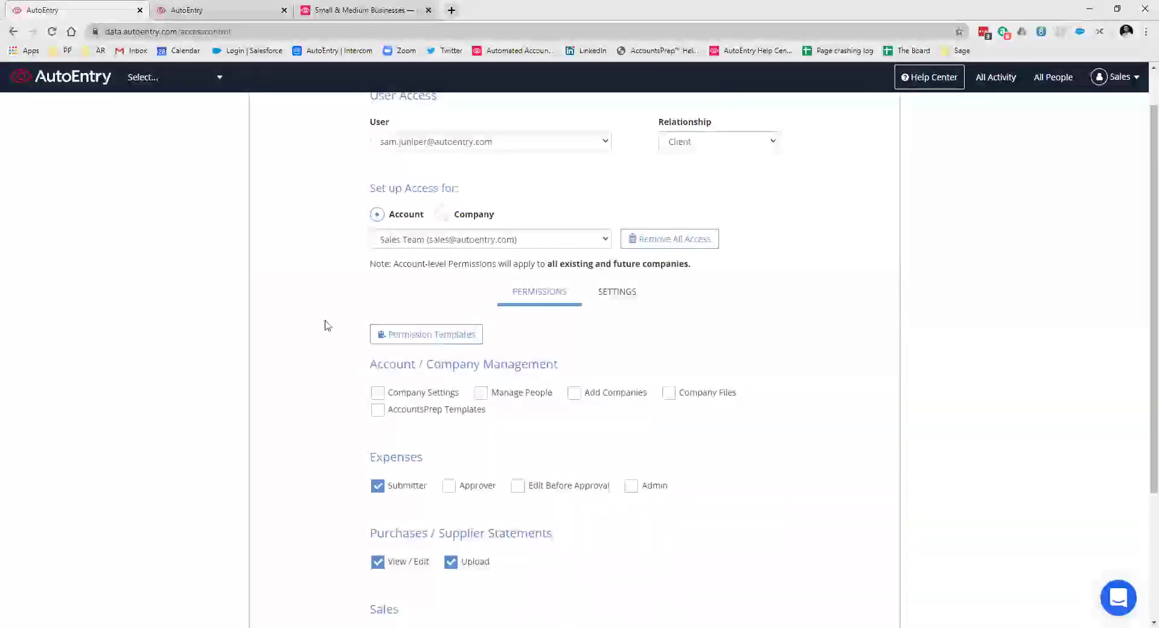
{"action": "scroll", "coordinate": [324, 324], "scroll_direction": "up", "scroll_amount": 1}
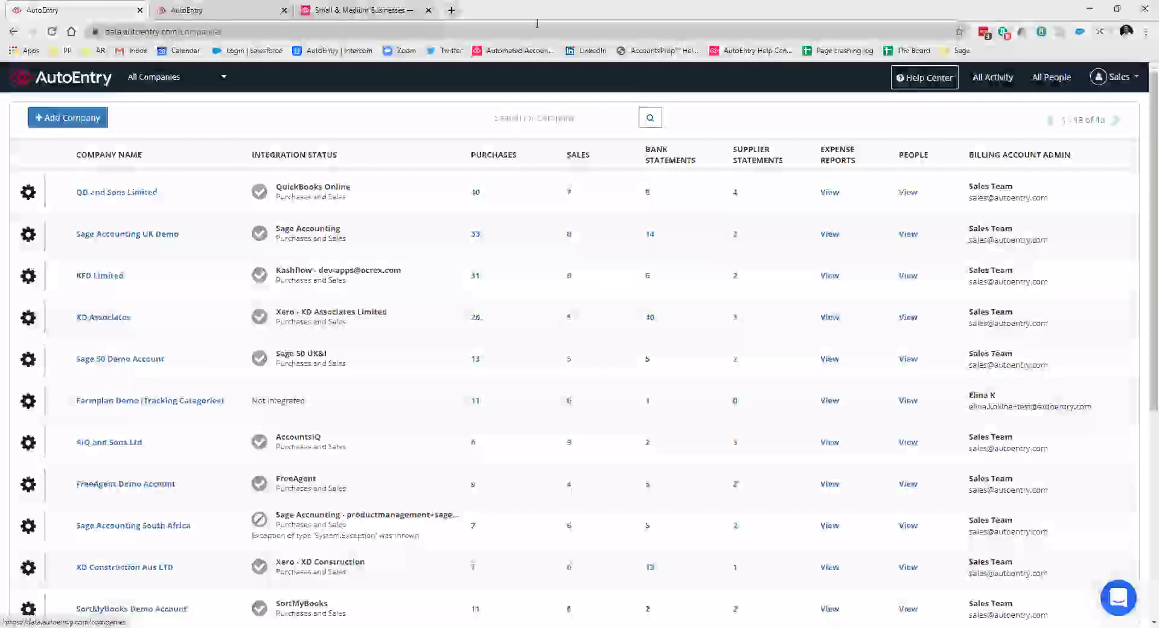
Step: Examine how credits are used for each document type in the account's usage summary
{"action": "left_click", "coordinate": [1114, 76]}
{"action": "left_click", "coordinate": [1073, 132]}
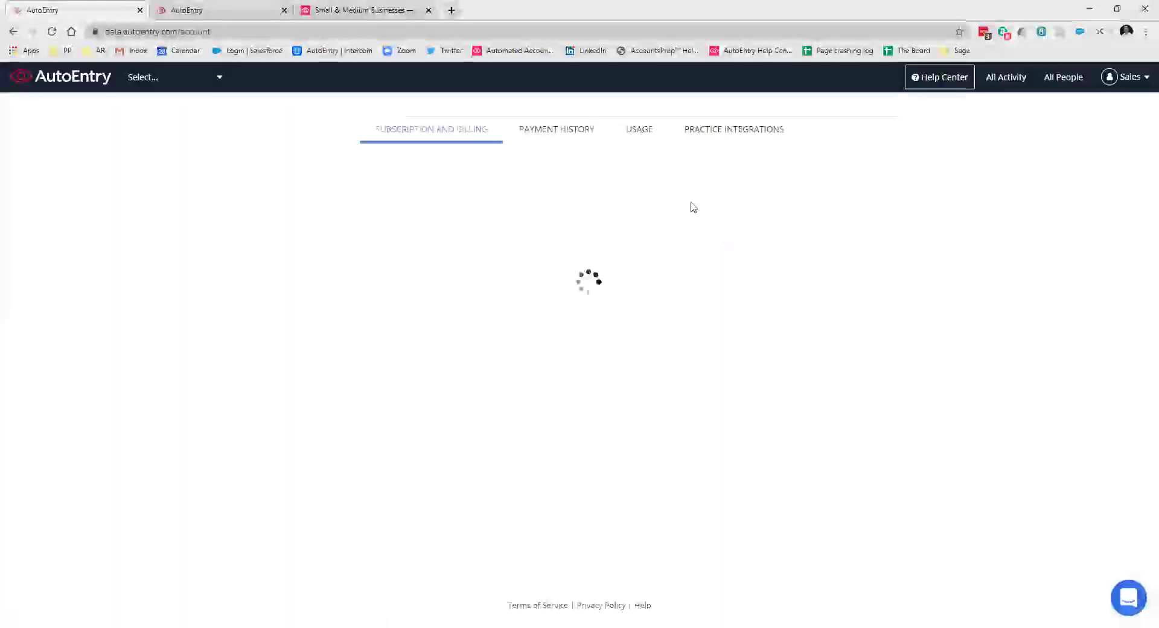
{"action": "left_click", "coordinate": [634, 135]}
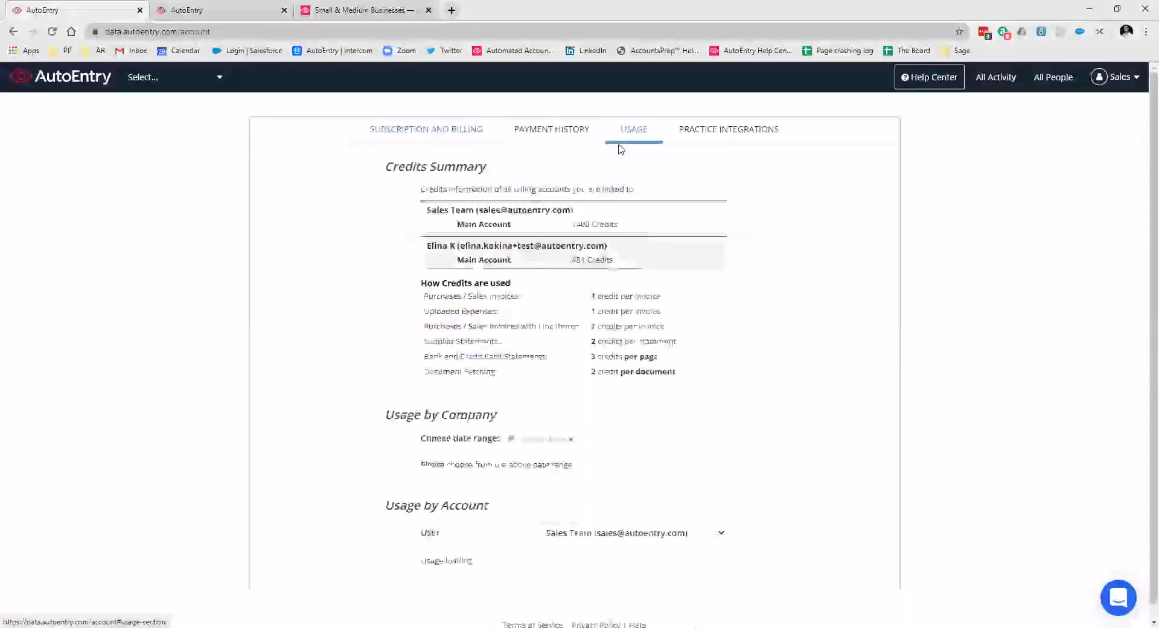
{"action": "left_click_drag", "start_coordinate": [421, 283], "coordinate": [727, 400]}
{"action": "left_click", "coordinate": [728, 400]}
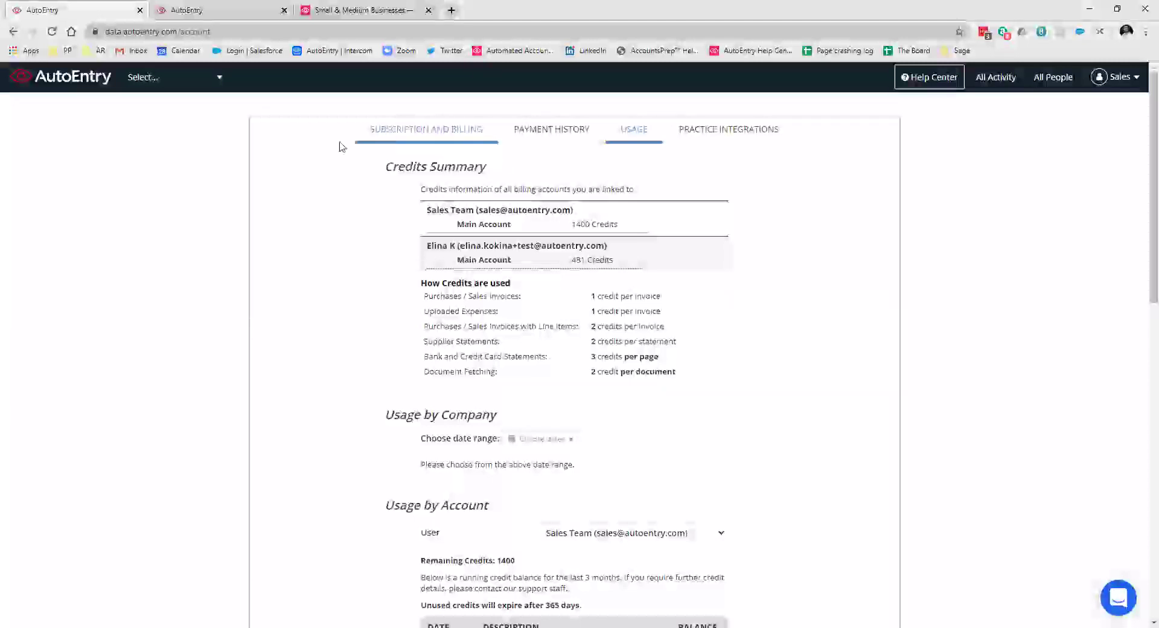
Step: Check the cost of a bulk purchase of 500 credits under subscription and billing, and leave without purchasing
{"action": "left_click", "coordinate": [391, 143]}
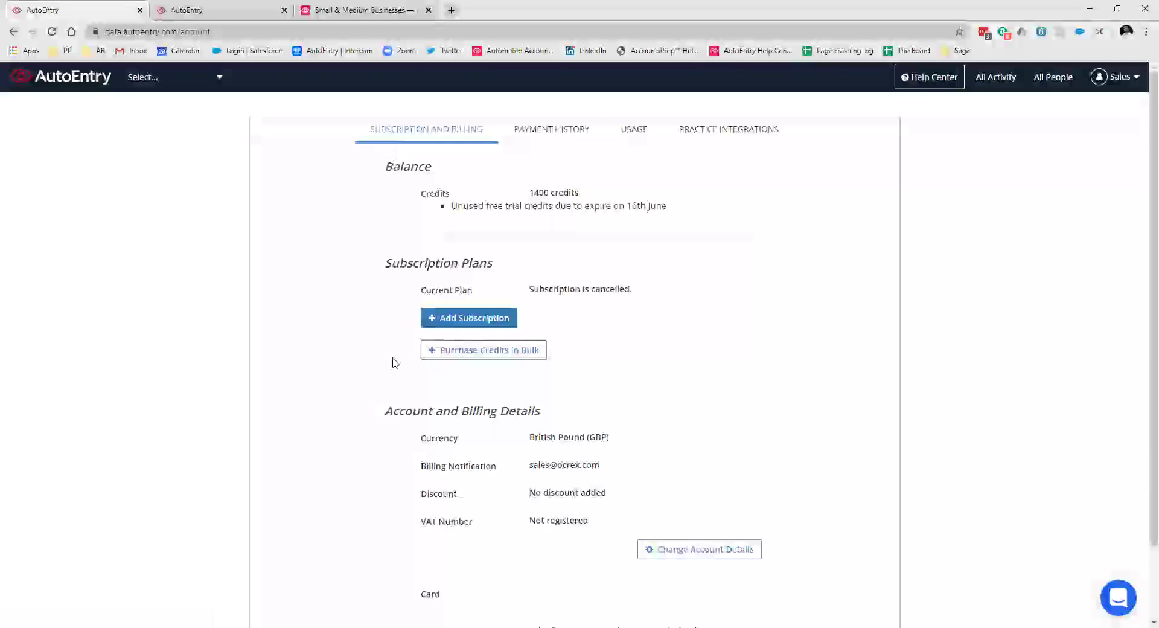
{"action": "left_click", "coordinate": [463, 356]}
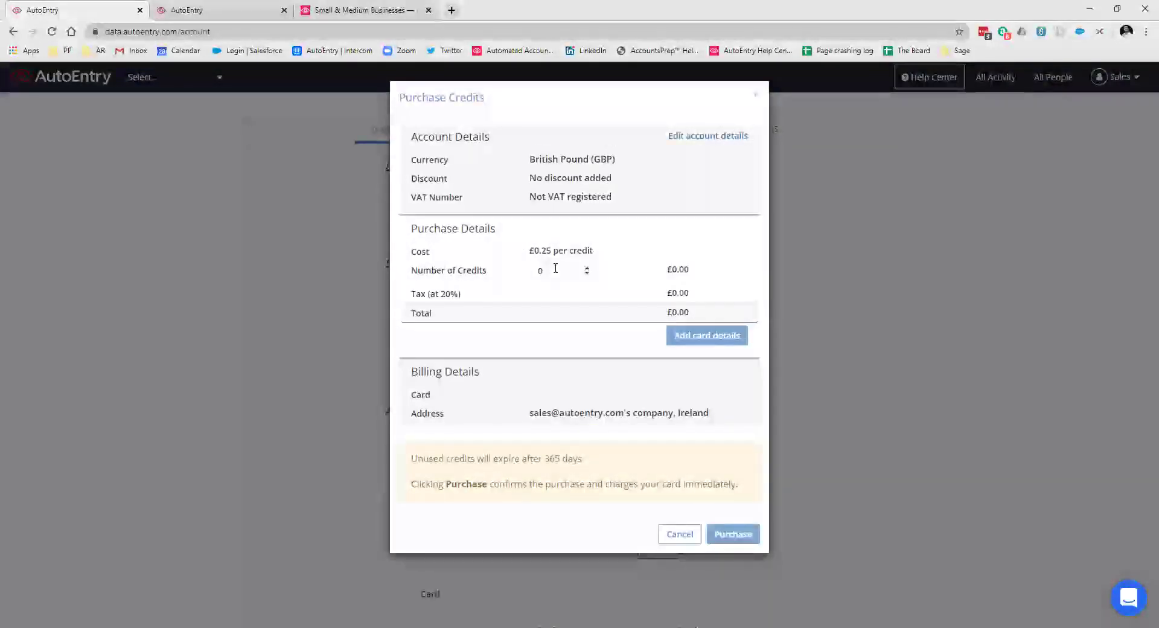
{"action": "left_click_drag", "start_coordinate": [546, 269], "coordinate": [517, 277]}
{"action": "type", "text": "1"}
{"action": "double_click", "coordinate": [556, 278]}
{"action": "type", "text": "500"}
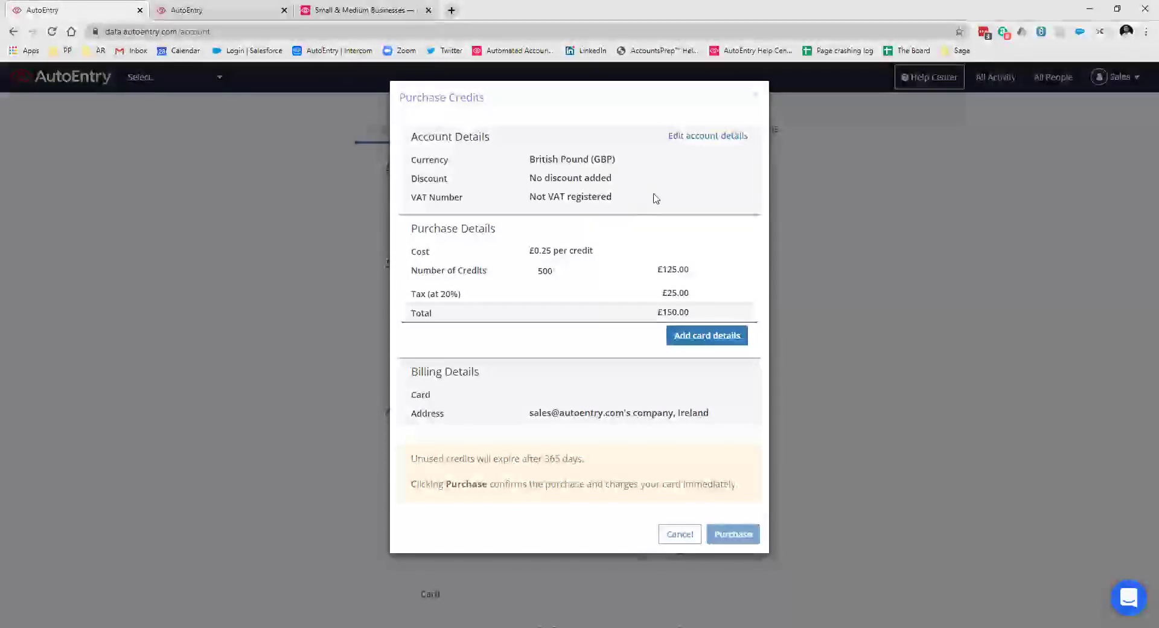
{"action": "left_click", "coordinate": [756, 93]}
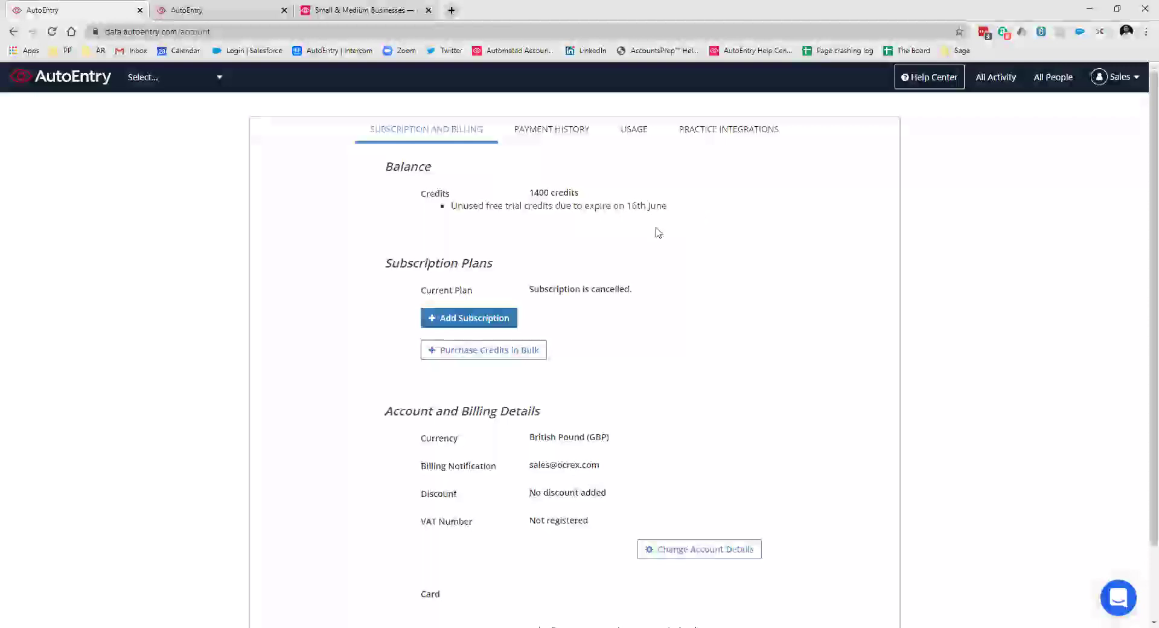
Step: View the available subscription plans without choosing one, and look at the support chat's new conversation window
{"action": "left_click", "coordinate": [497, 327]}
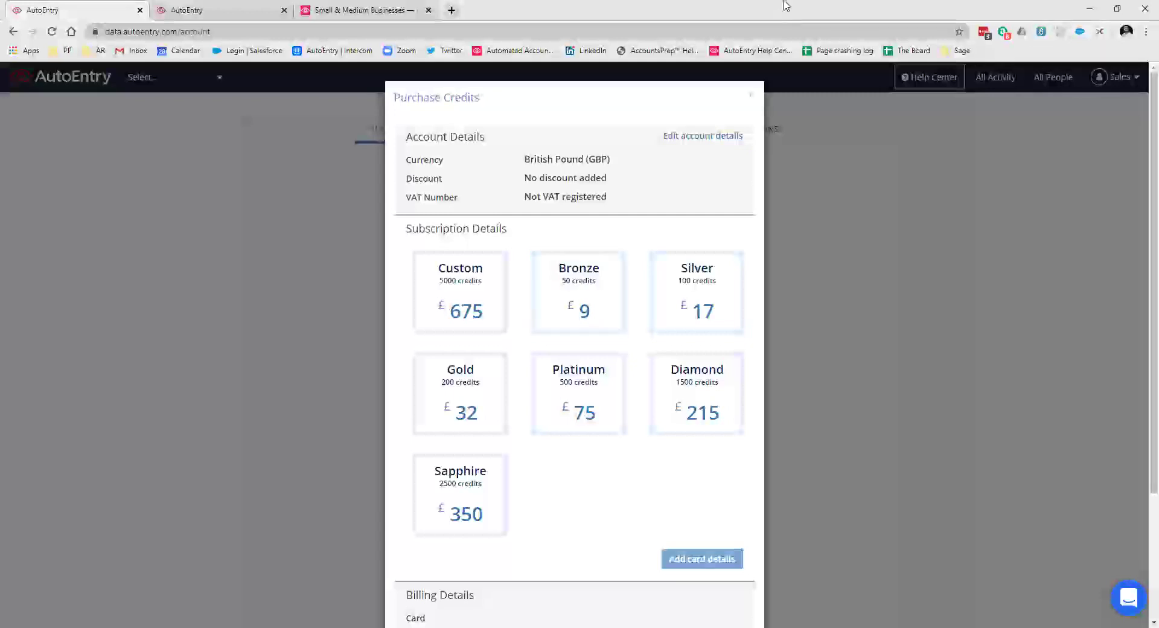
{"action": "left_click", "coordinate": [750, 95]}
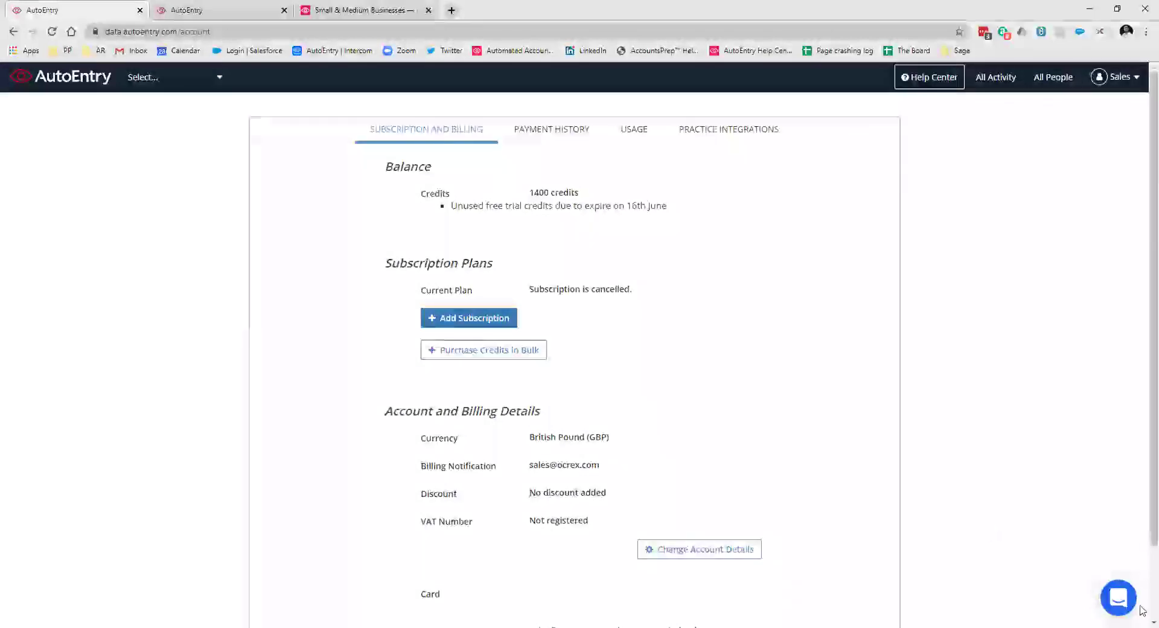
{"action": "left_click", "coordinate": [1121, 609]}
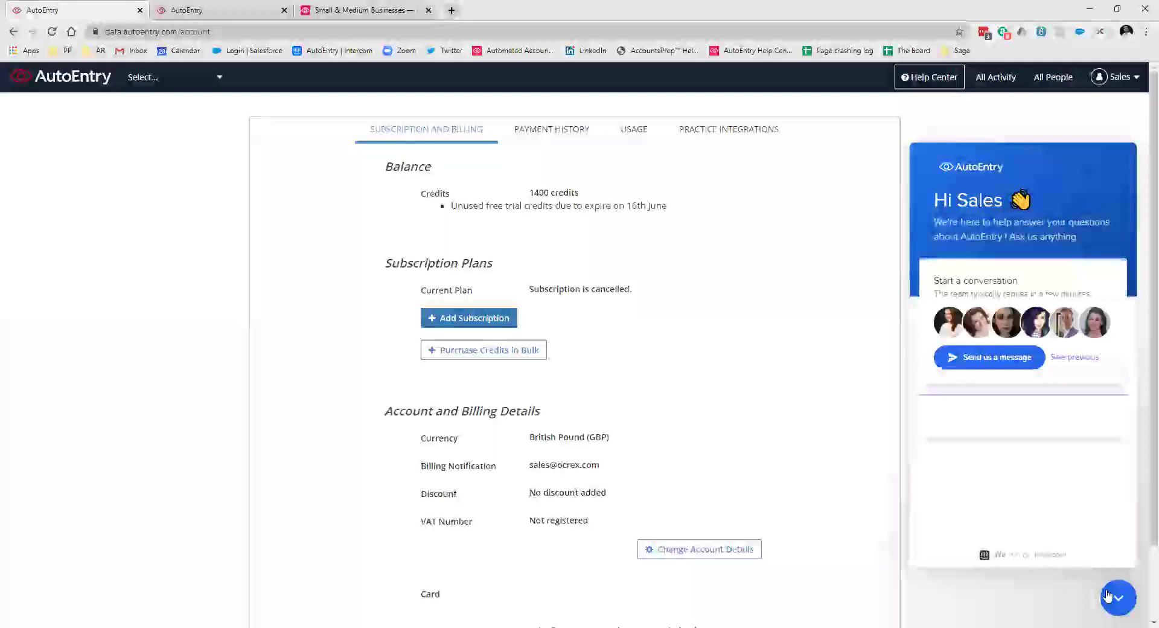
{"action": "left_click", "coordinate": [977, 358]}
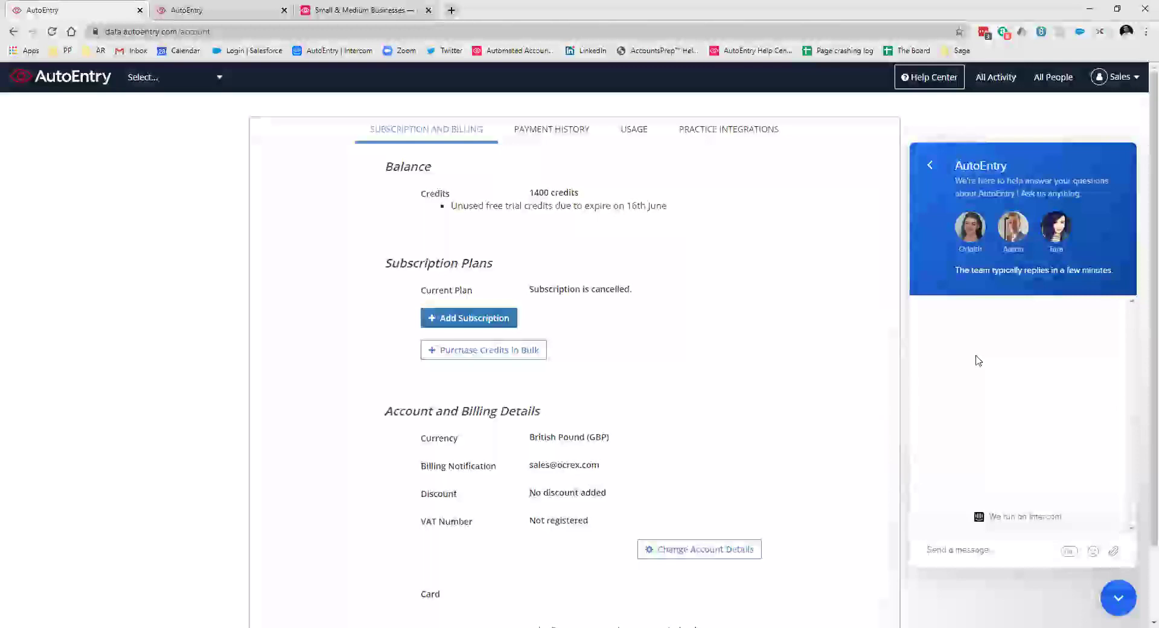
{"action": "left_click", "coordinate": [1118, 597]}
Step: Read through the Help Center's On-Demand Training Videos article, close it and return to the AutoEntry home page
{"action": "left_click", "coordinate": [925, 85]}
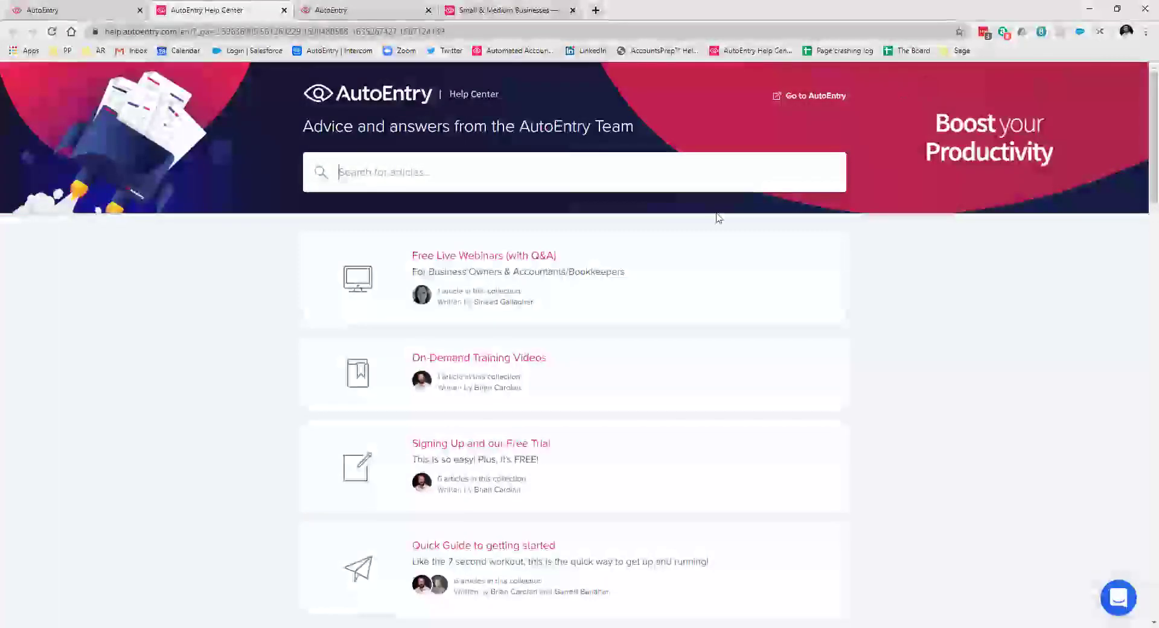
{"action": "left_click", "coordinate": [487, 371]}
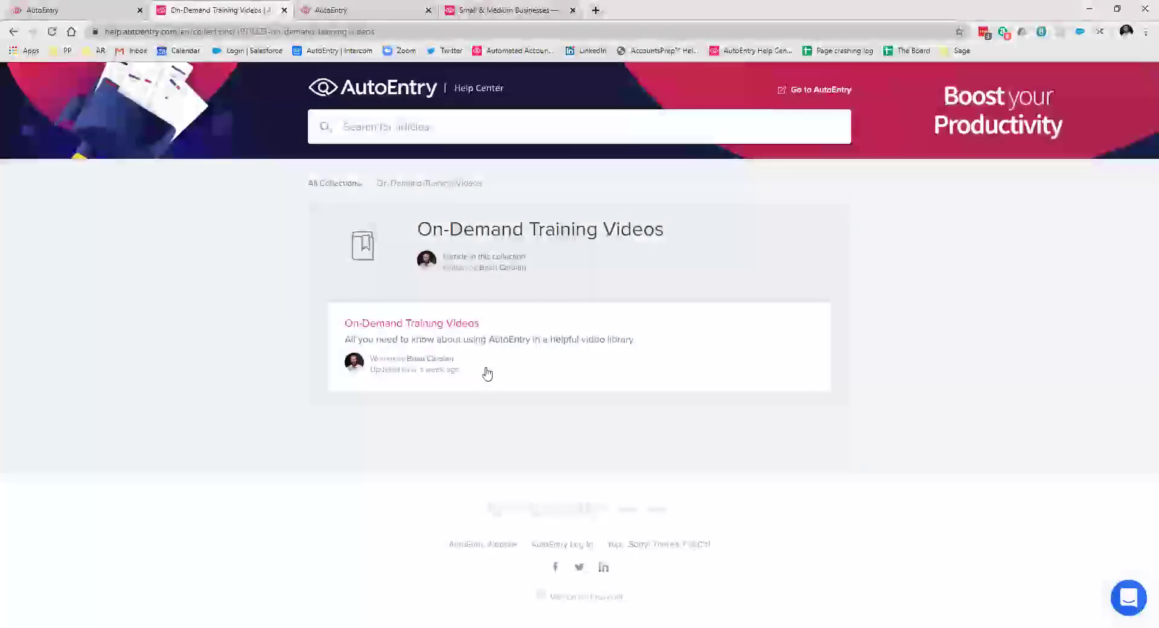
{"action": "left_click", "coordinate": [349, 330]}
{"action": "scroll", "coordinate": [370, 344], "scroll_direction": "down", "scroll_amount": 5}
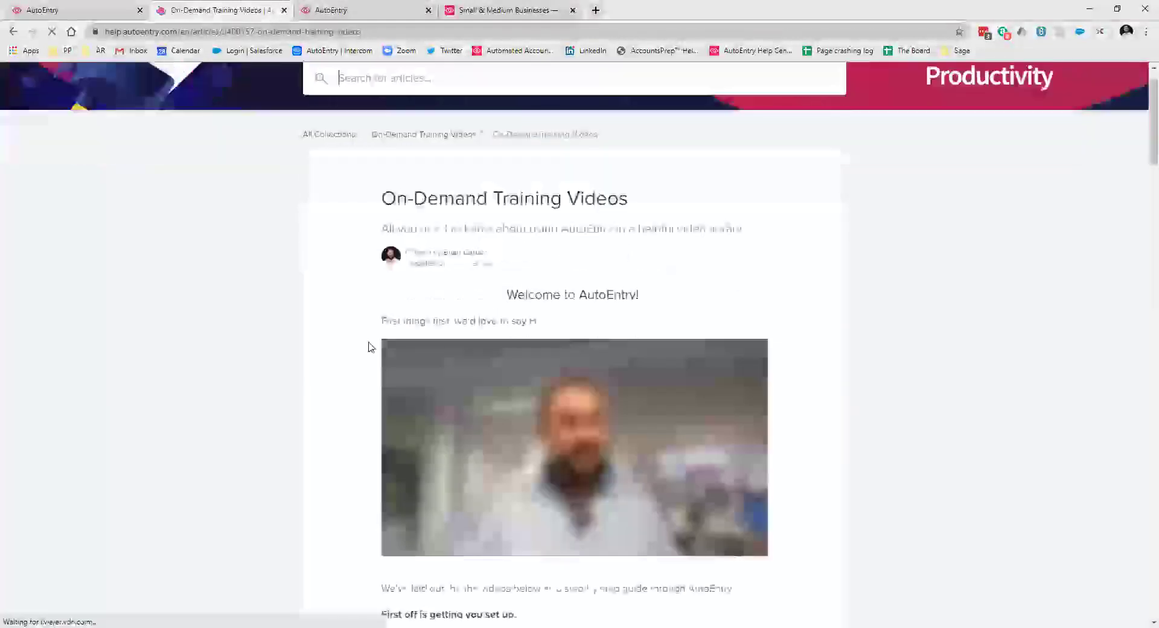
{"action": "scroll", "coordinate": [507, 390], "scroll_direction": "down", "scroll_amount": 6}
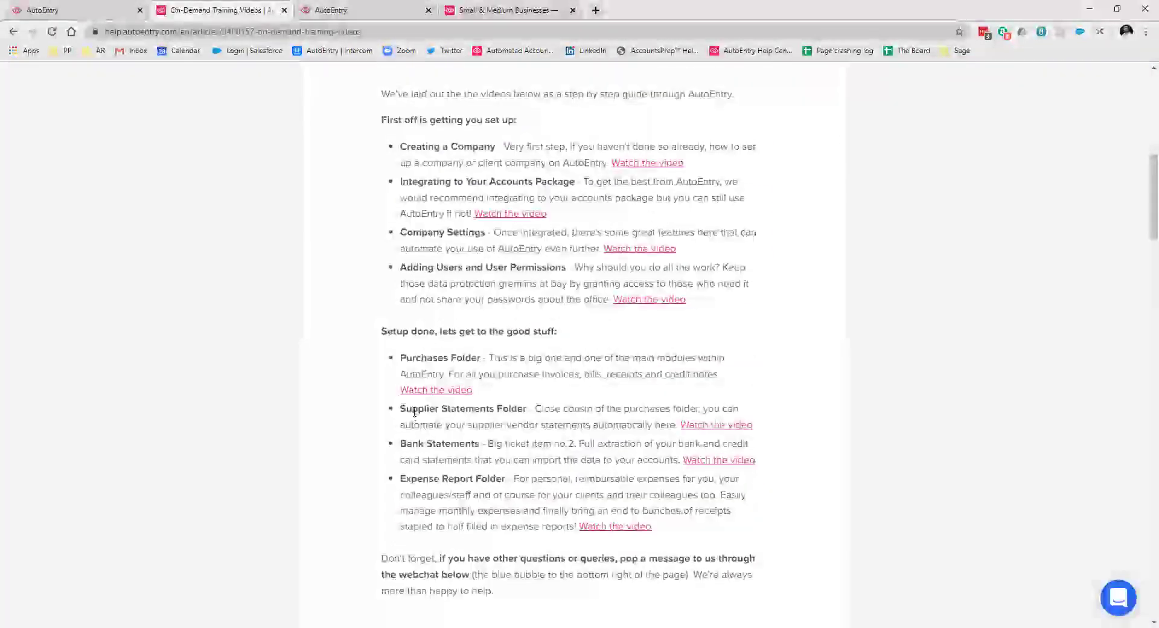
{"action": "scroll", "coordinate": [473, 403], "scroll_direction": "up", "scroll_amount": 12}
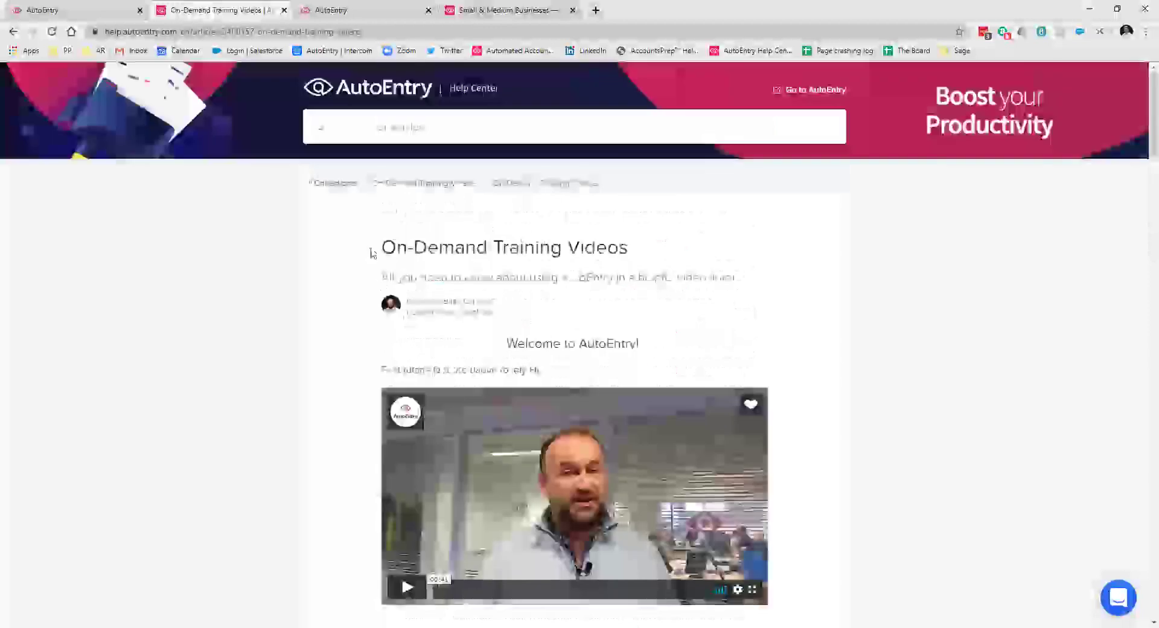
{"action": "left_click", "coordinate": [395, 120]}
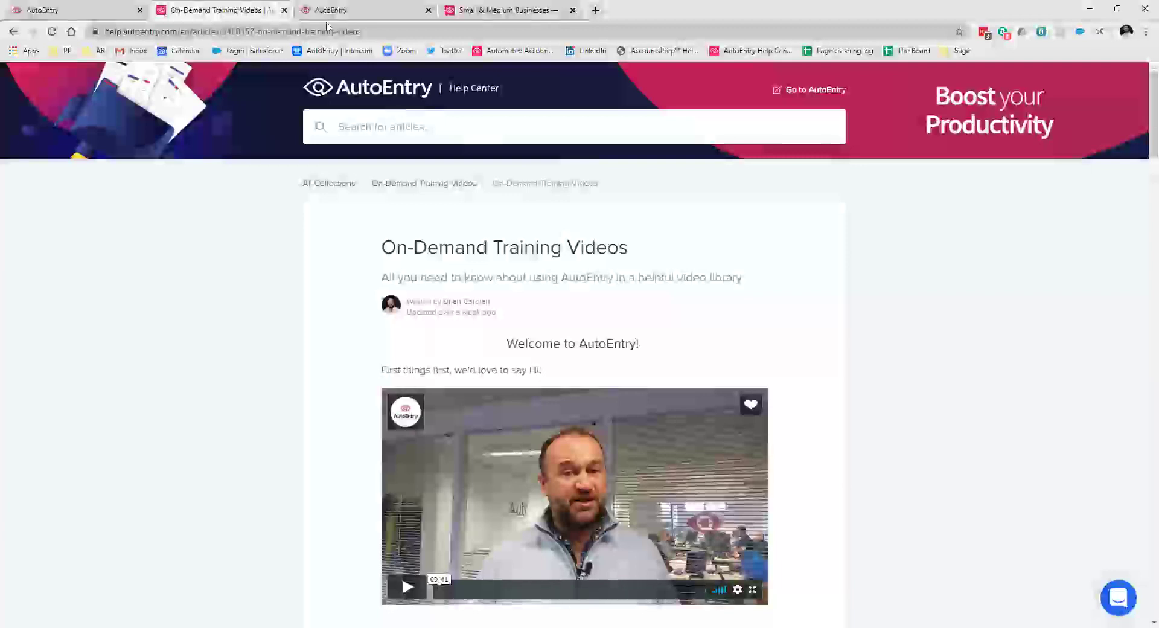
{"action": "key", "text": "ctrl+w"}
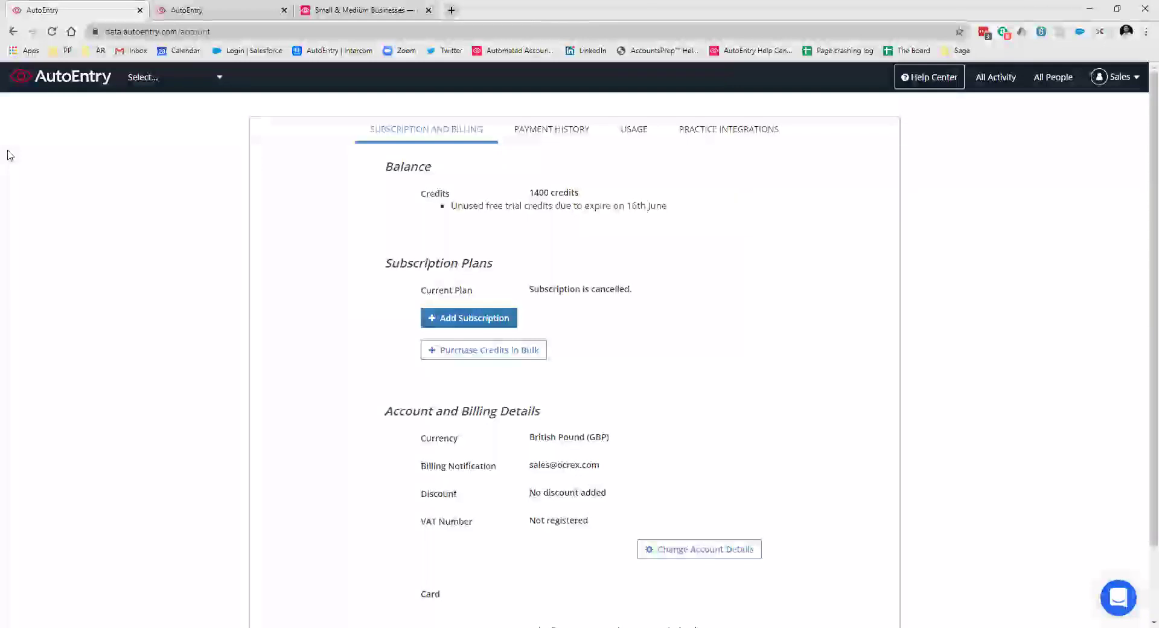
{"action": "left_click", "coordinate": [76, 79]}
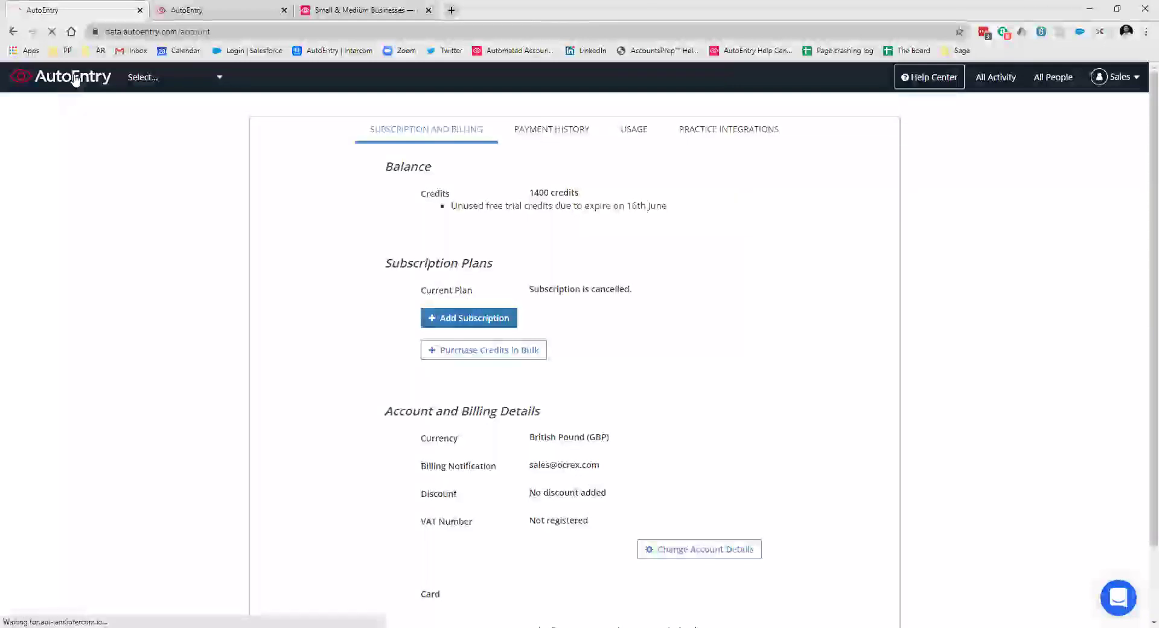